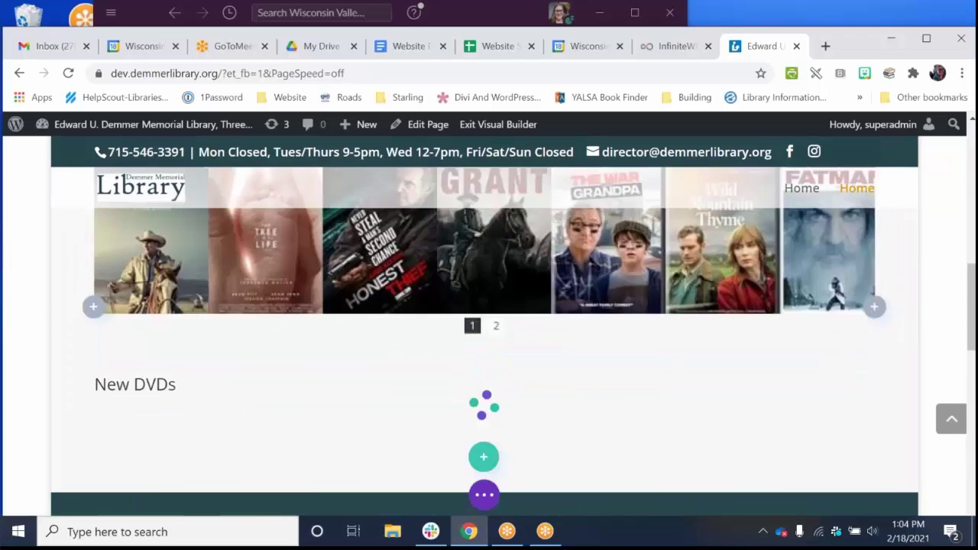
Insert a row with two equal columns below the New DVDs gallery, without choosing a module for it yet
click(483, 456)
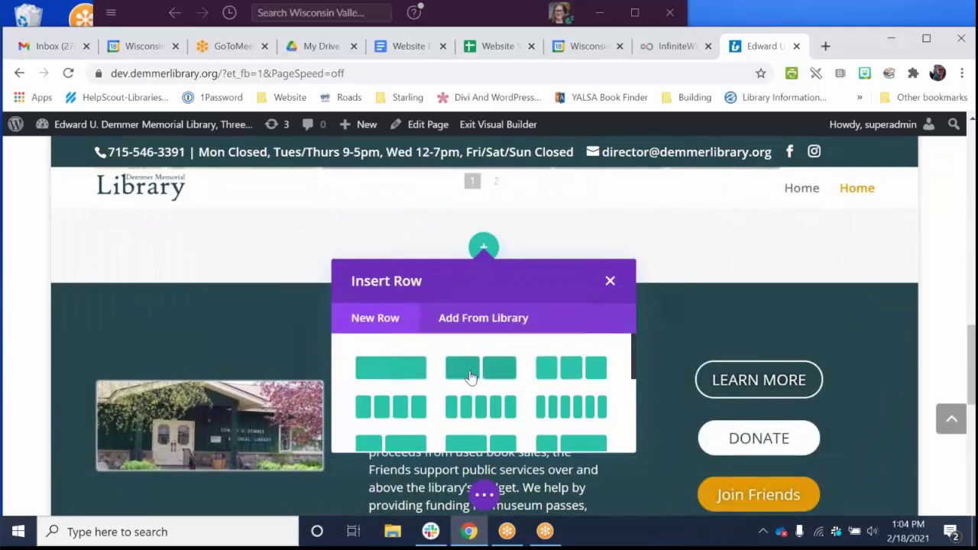
click(471, 376)
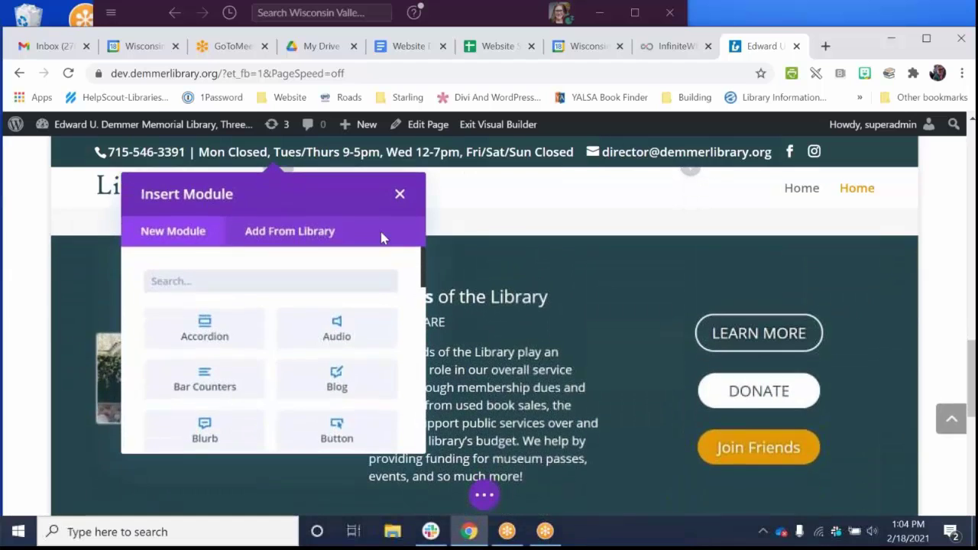
click(399, 194)
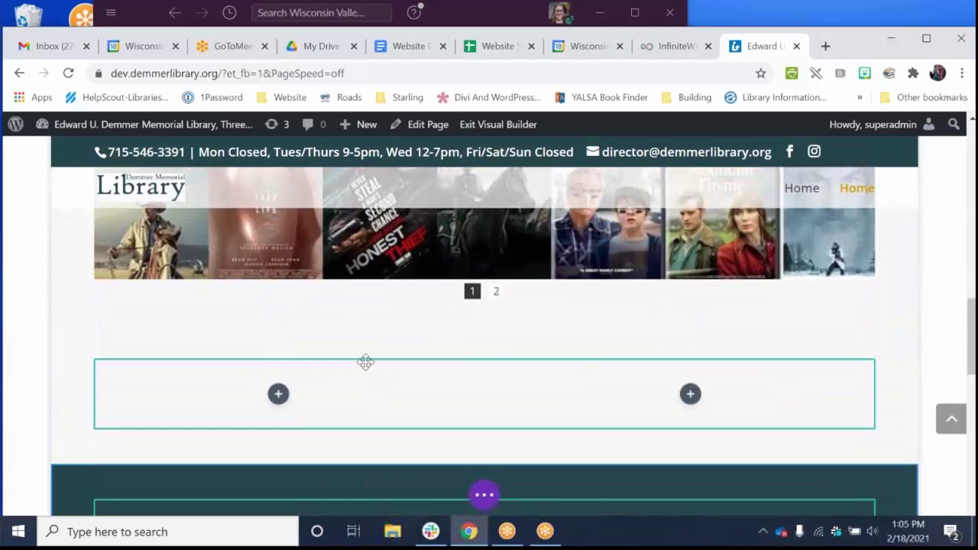
click(776, 25)
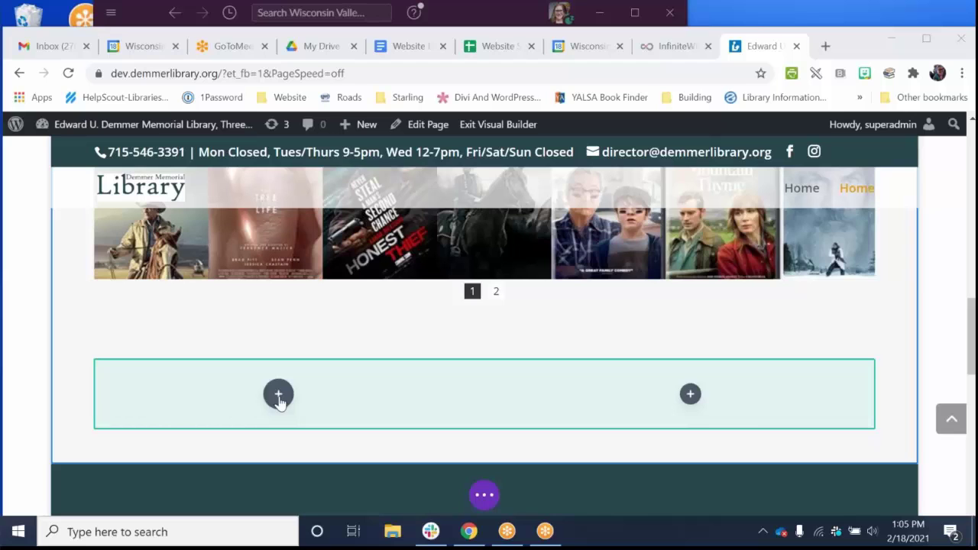
Add a Text module to the first column of the new two-column row
scroll(290, 389, down, 1)
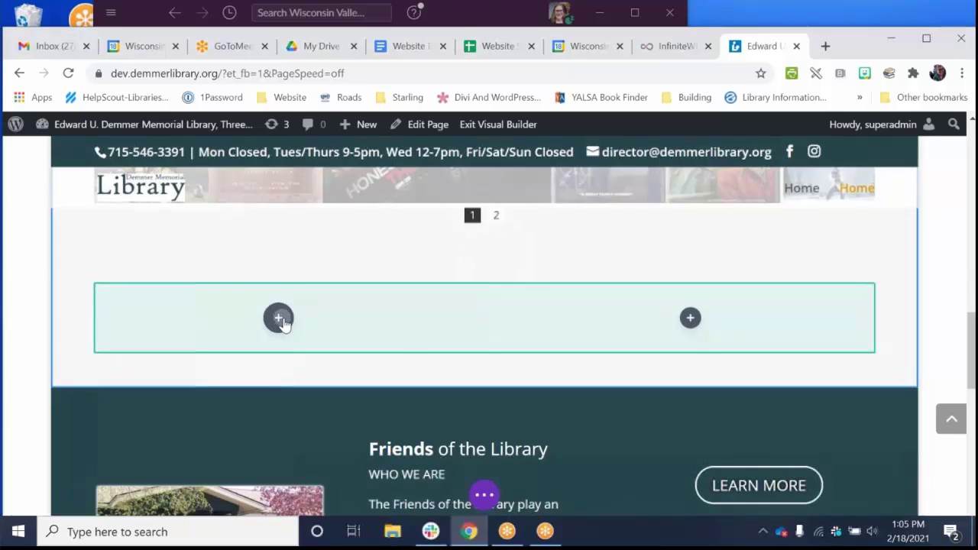
click(280, 319)
scroll(321, 349, down, 3)
scroll(277, 382, down, 6)
scroll(236, 411, down, 5)
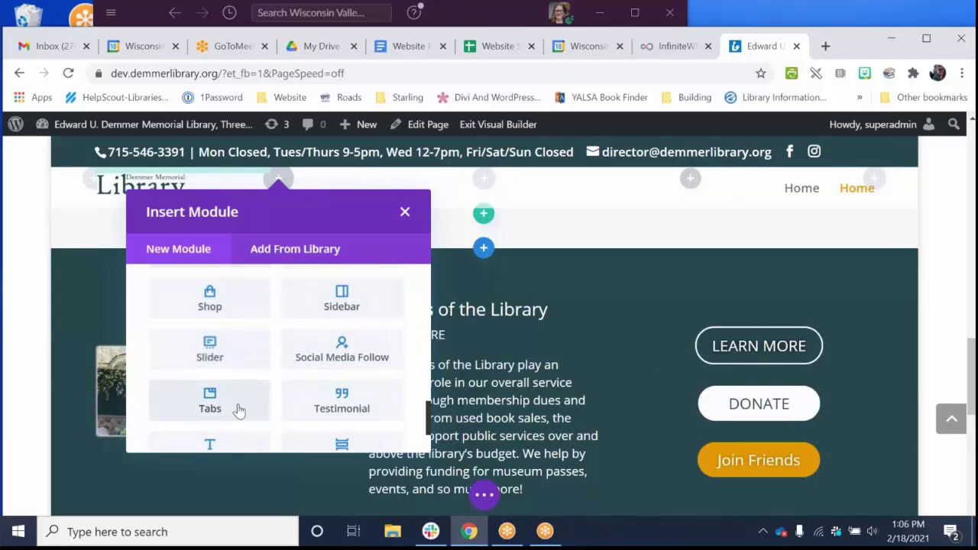
key(Escape)
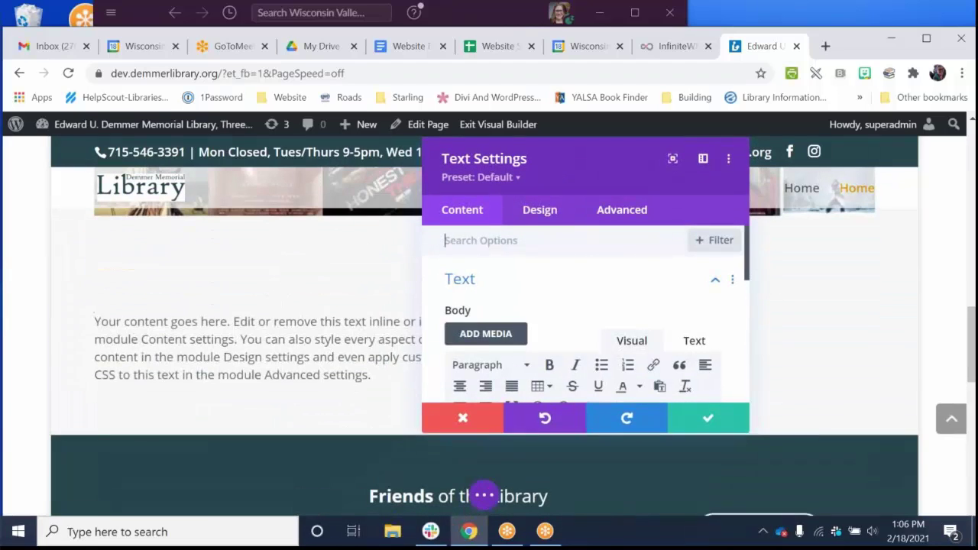
Replace the module's placeholder body text with "Agendas & Documents"
scroll(555, 359, down, 2)
key(ctrl+a)
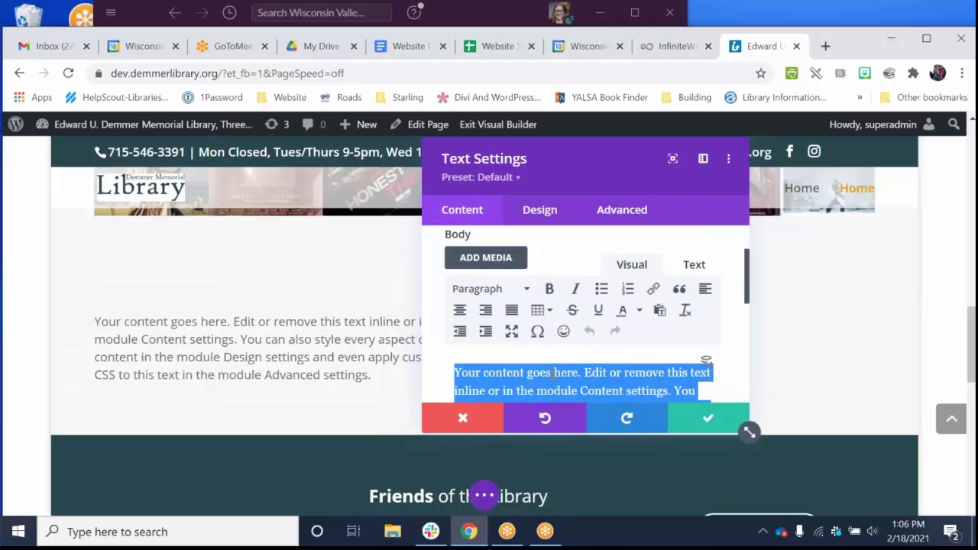
text(M)
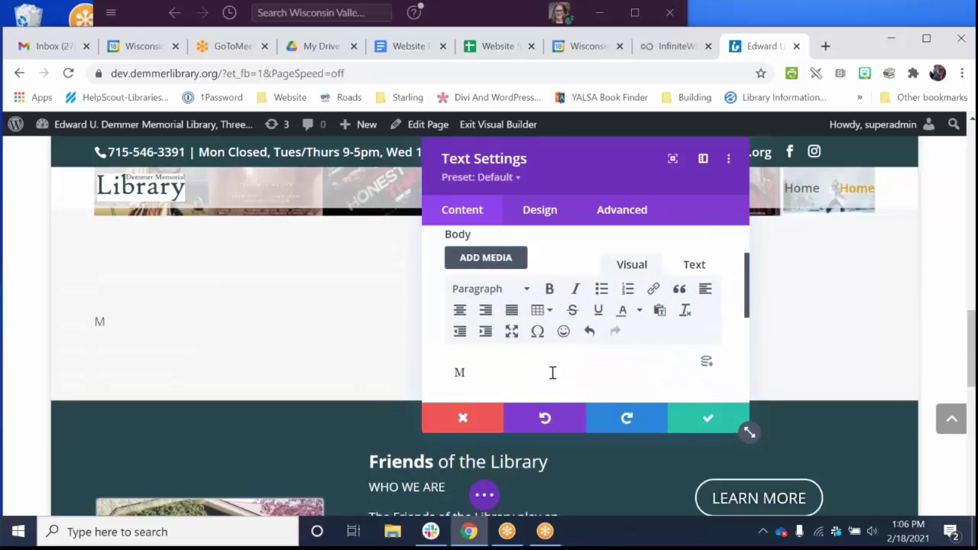
text(gendas and)
key(BackSpace)
key(BackSpace)
key(BackSpace)
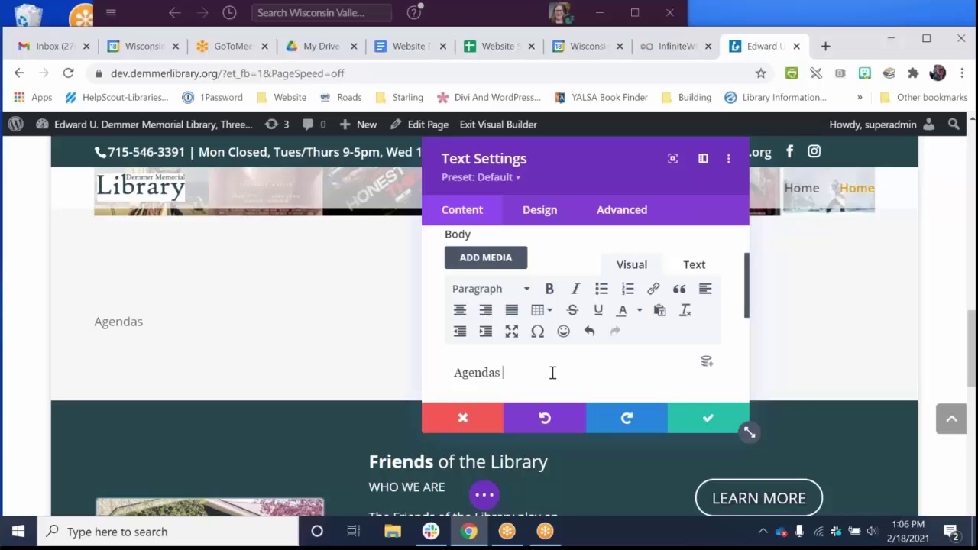
text(& Documents)
Format the "Agendas & Documents" text as Heading 2
triple_click(553, 372)
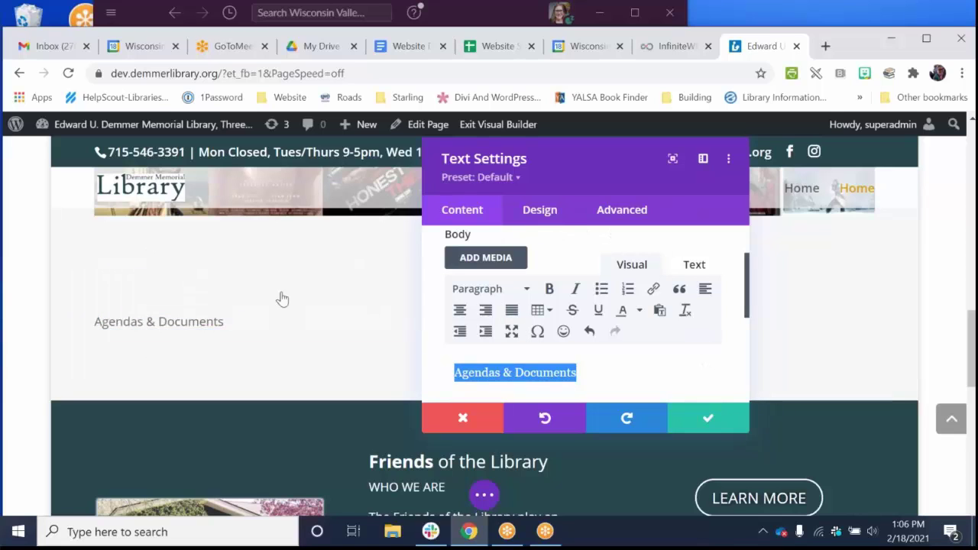
click(500, 290)
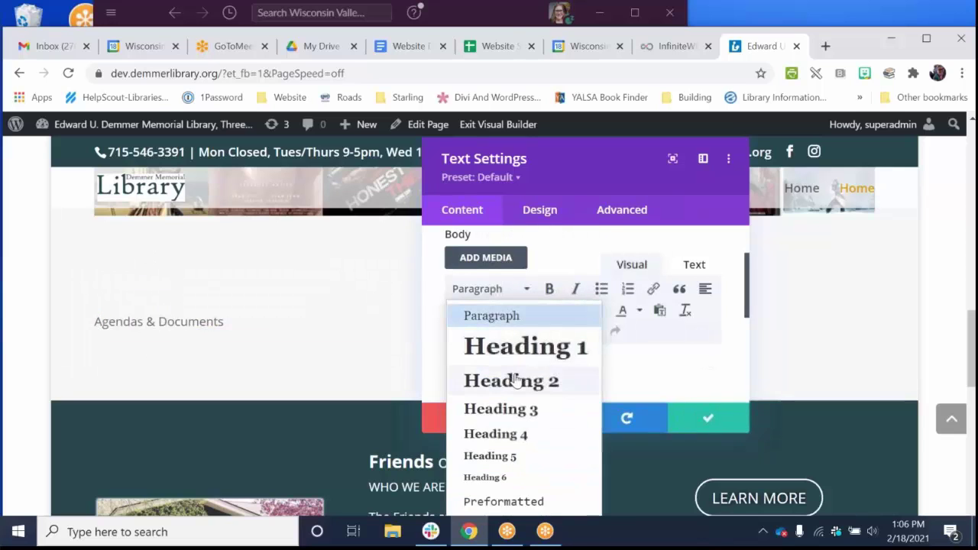
click(517, 377)
click(671, 380)
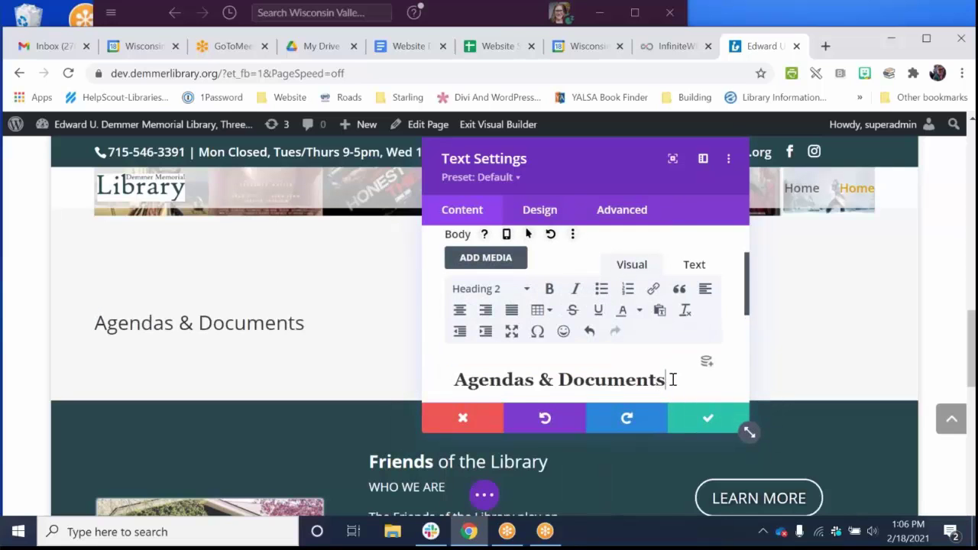
Enlarge and reposition the Text Settings window, and save the text module
drag(629, 191, 612, 172)
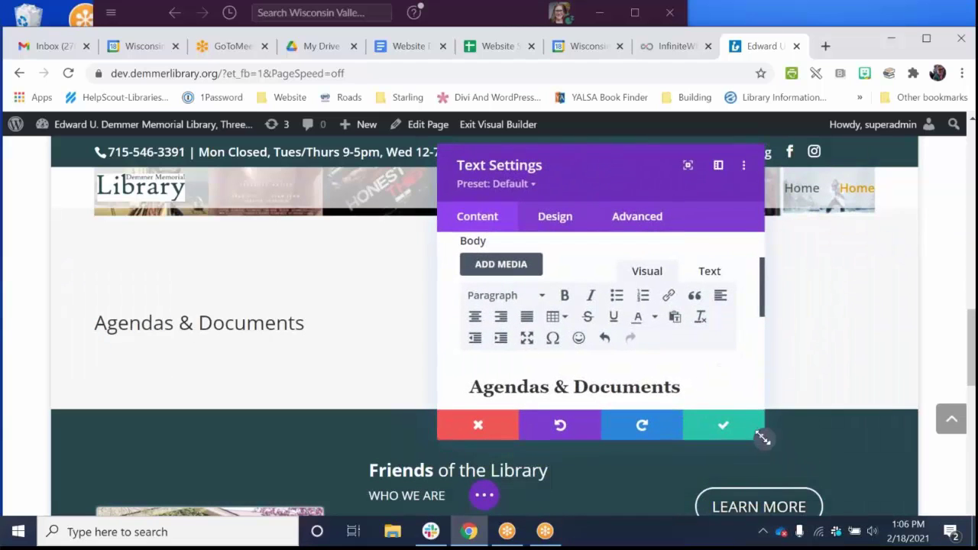
drag(762, 437, 831, 517)
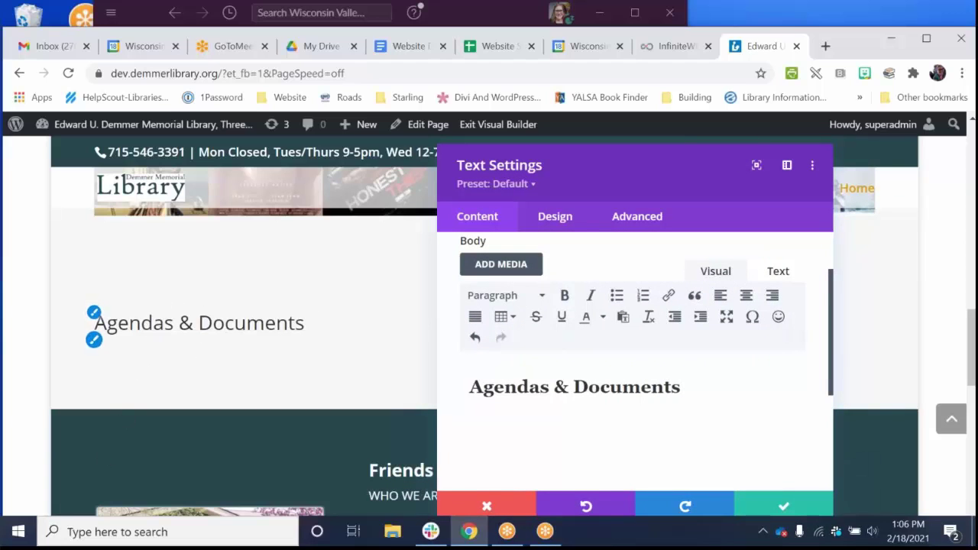
mouse_move(683, 160)
mouse_down()
mouse_move(679, 146)
mouse_move(694, 157)
mouse_up()
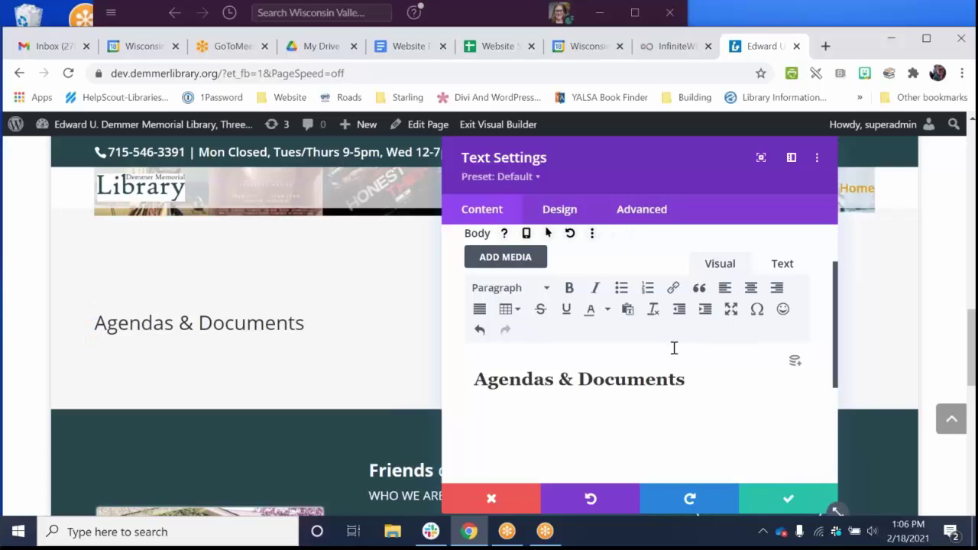
click(790, 498)
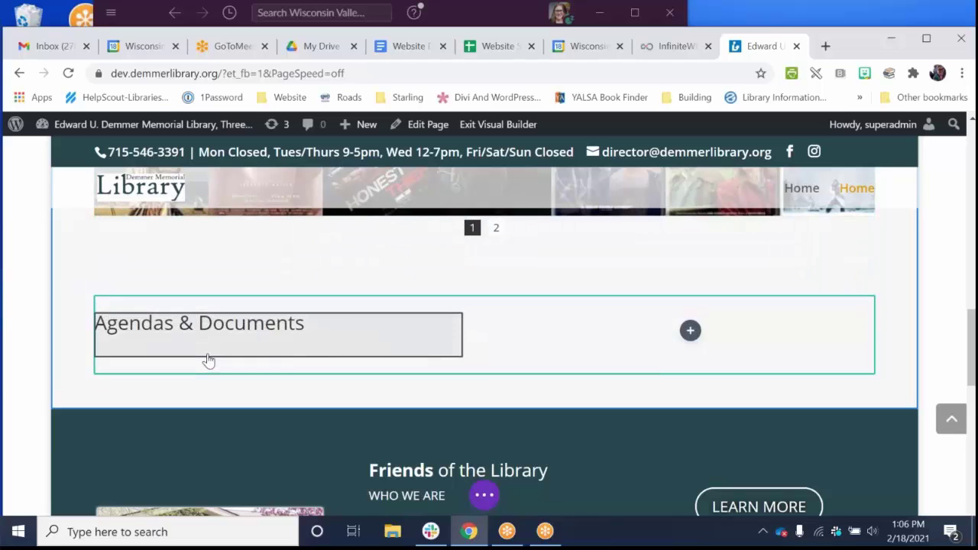
Enter a line of random filler text directly on the page below the "Agendas & Documents" heading
mouse_move(323, 338)
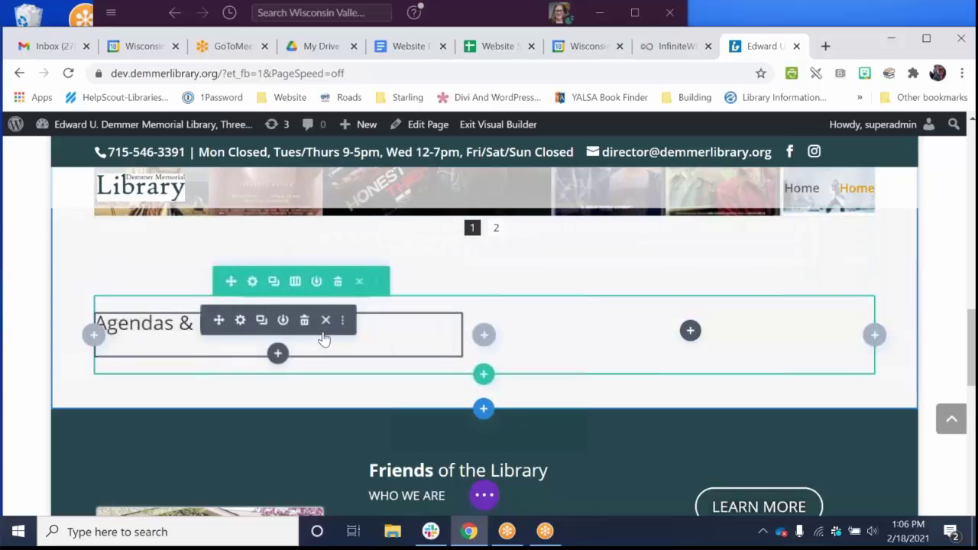
click(373, 329)
key(Return)
text(asdhfkhsdlf)
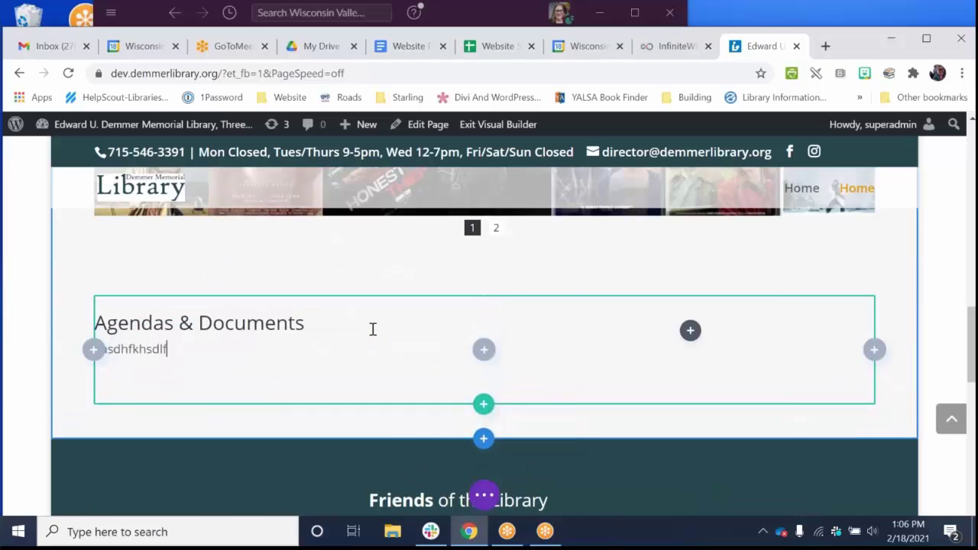
text(hlskjdflkjasdljf)
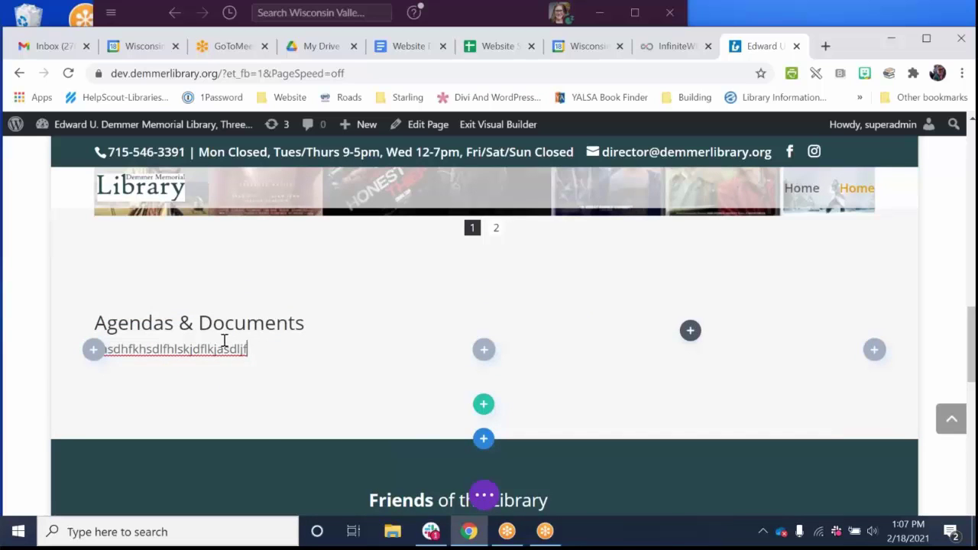
Open the text module's settings and replace the filler line with "February 18, 2021 Agenda"
scroll(230, 328, up, 1)
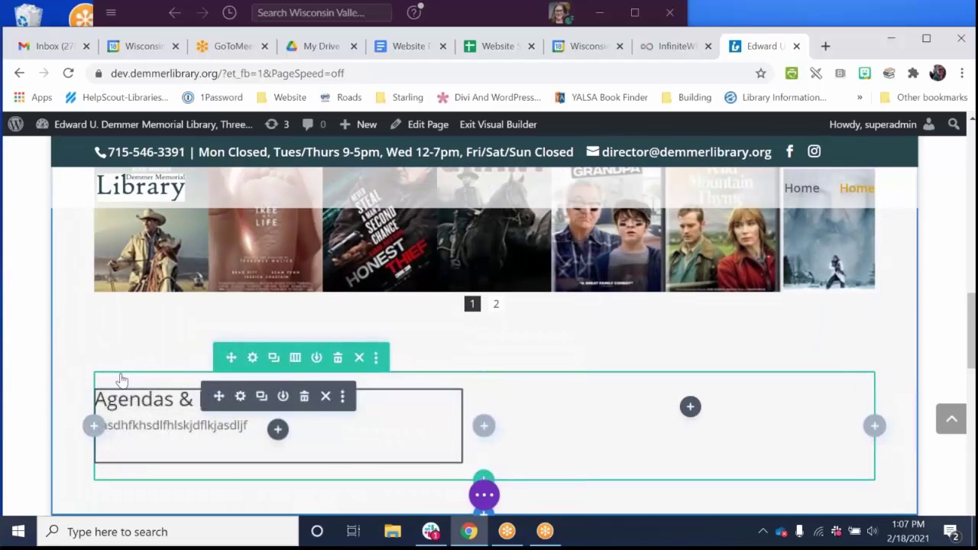
click(241, 397)
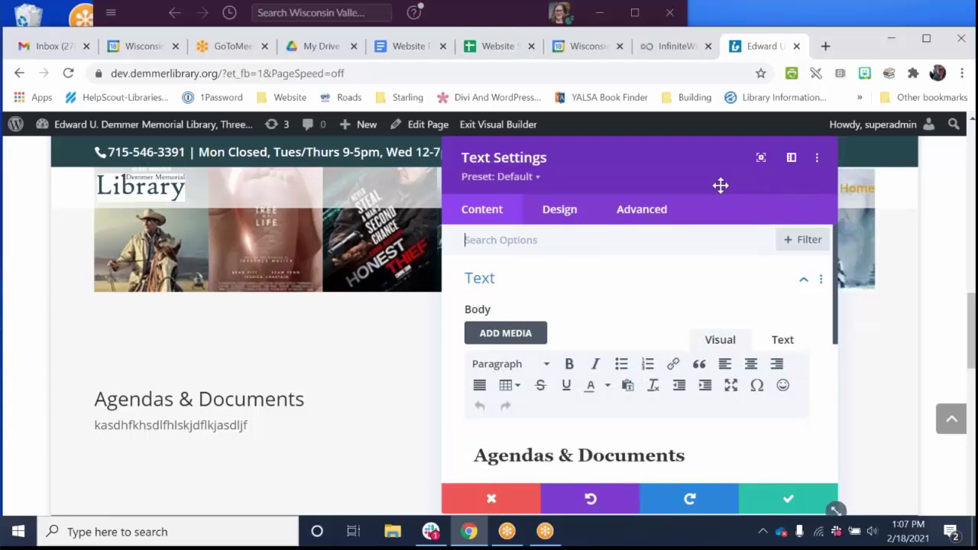
drag(716, 186, 765, 169)
scroll(320, 335, down, 1)
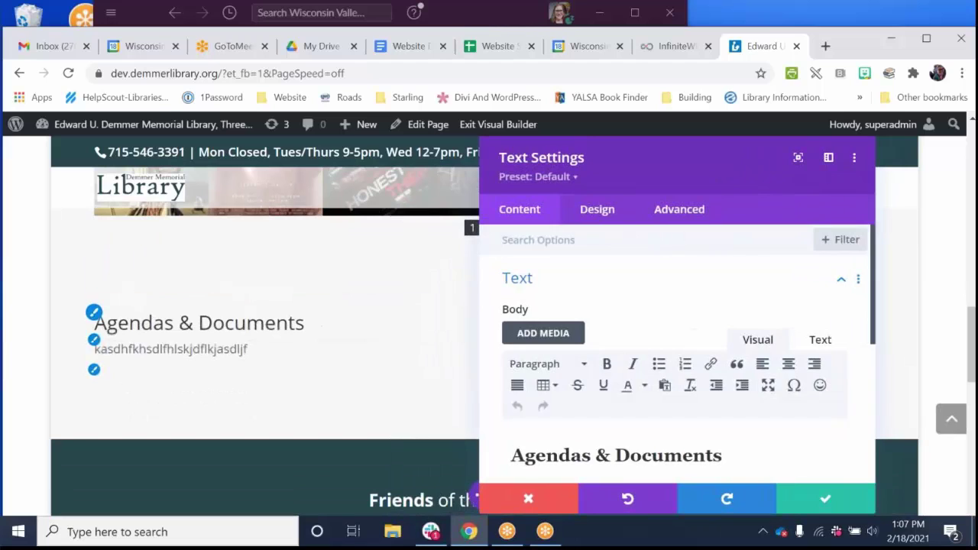
scroll(622, 363, down, 2)
drag(672, 341, 513, 341)
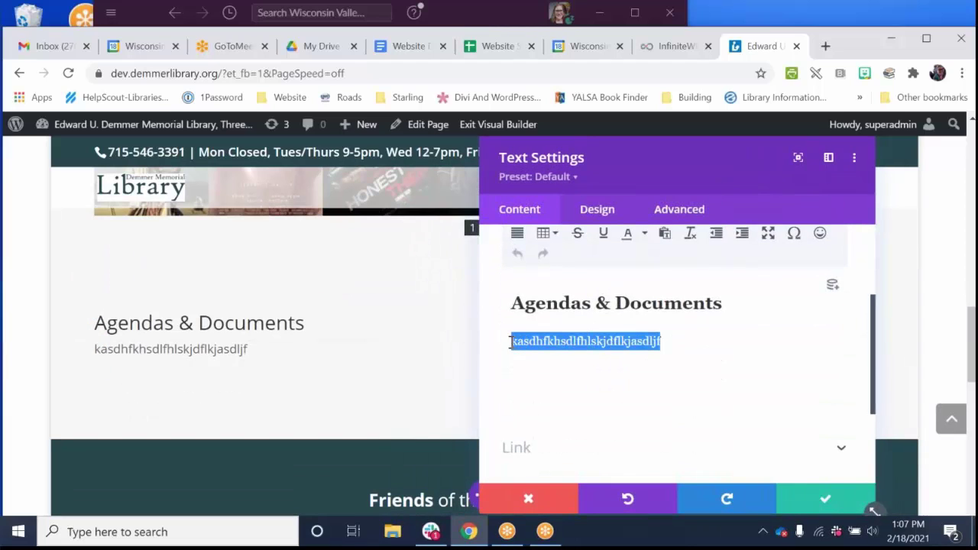
key(BackSpace)
scroll(630, 342, up, 1)
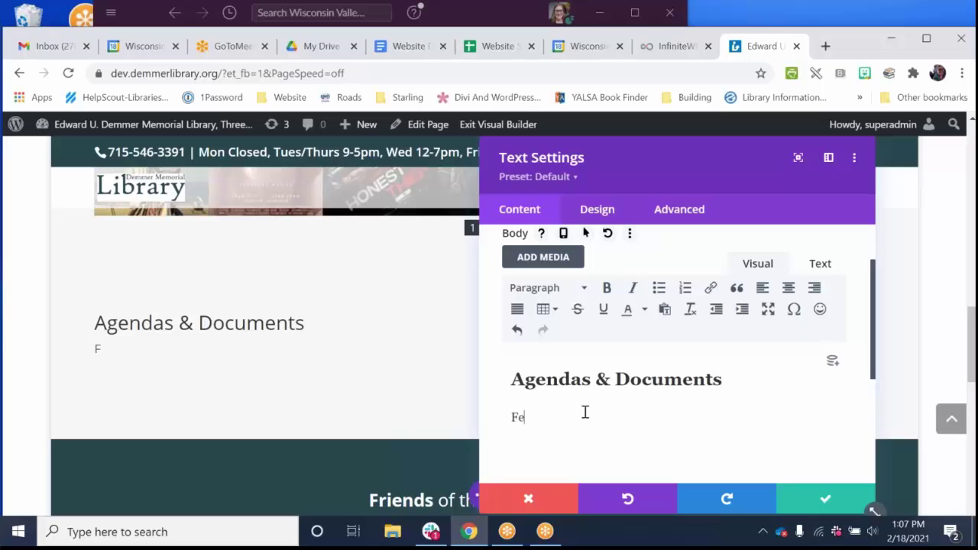
text(bruary)
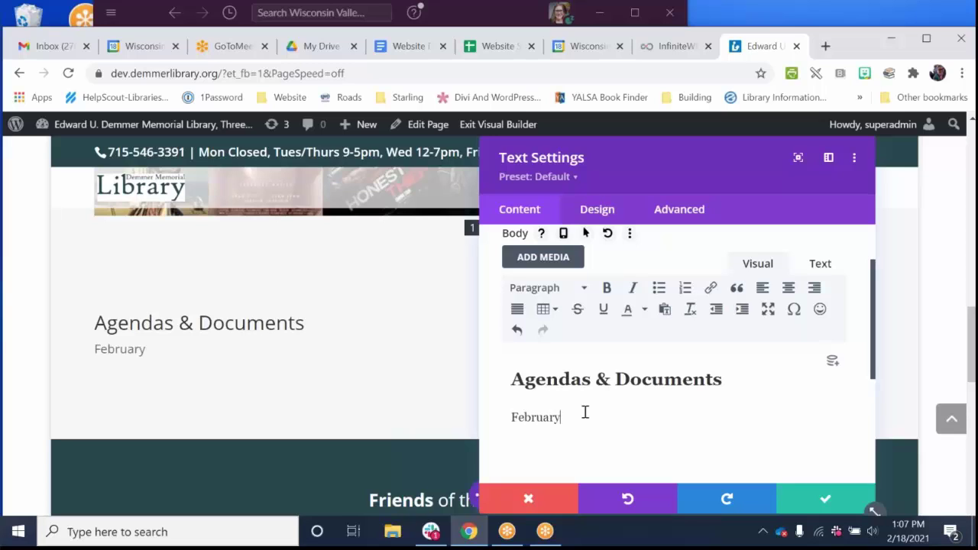
text( 18, 2021 Agenda)
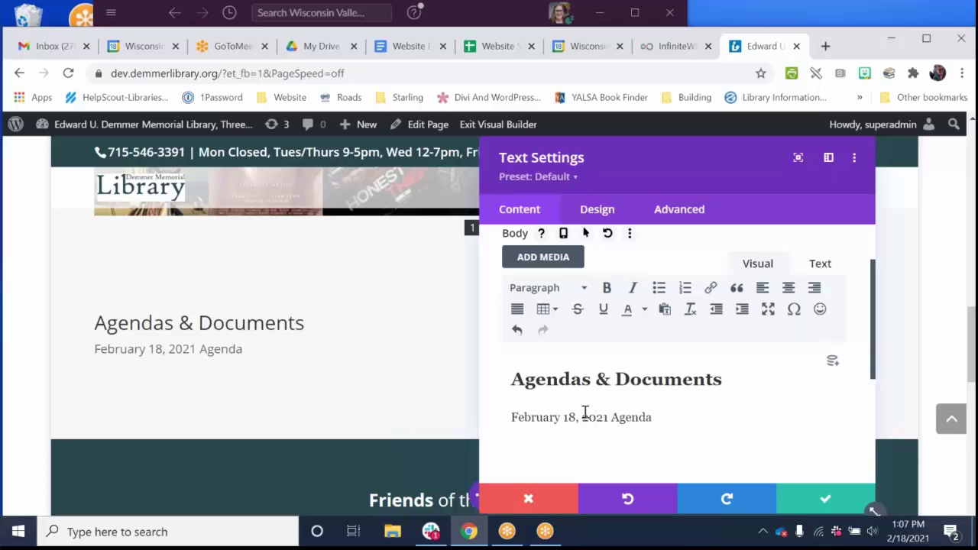
Format the "February 18, 2021 Agenda" line as a bulleted list, trying the numbered list style along the way
drag(668, 412, 524, 417)
click(583, 416)
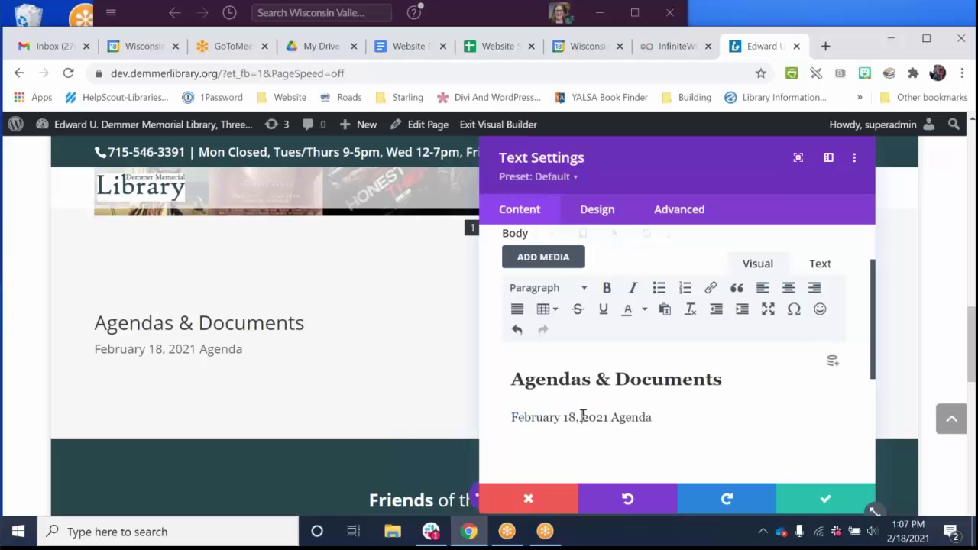
click(658, 289)
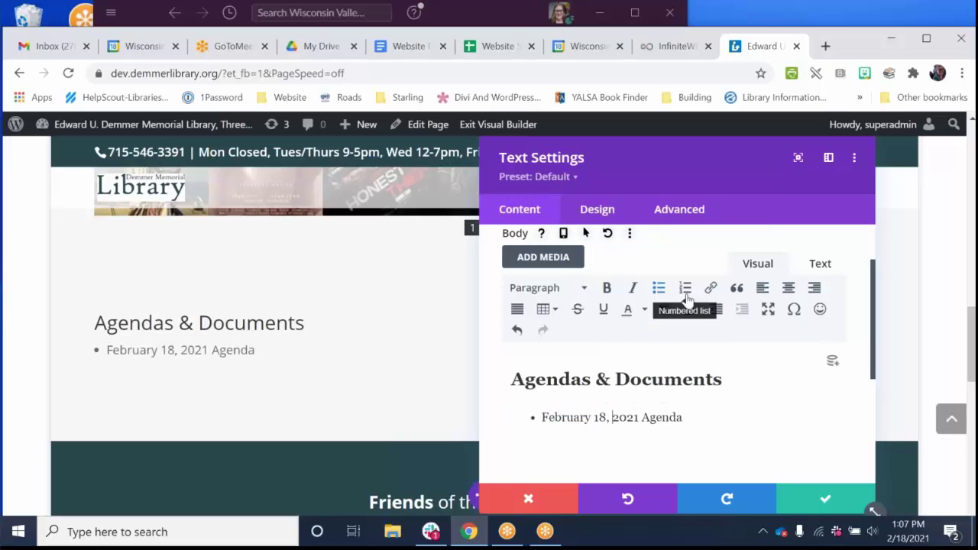
click(685, 287)
click(658, 287)
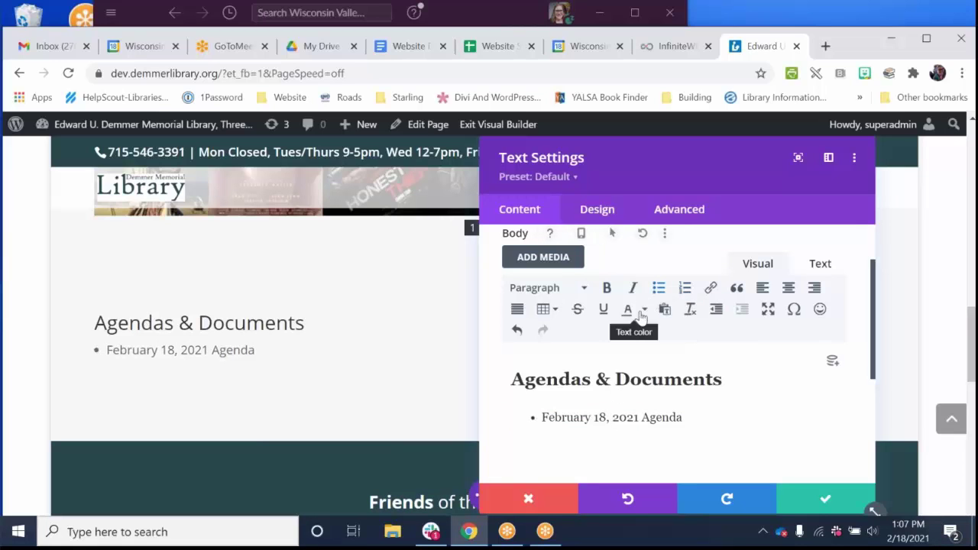
click(658, 289)
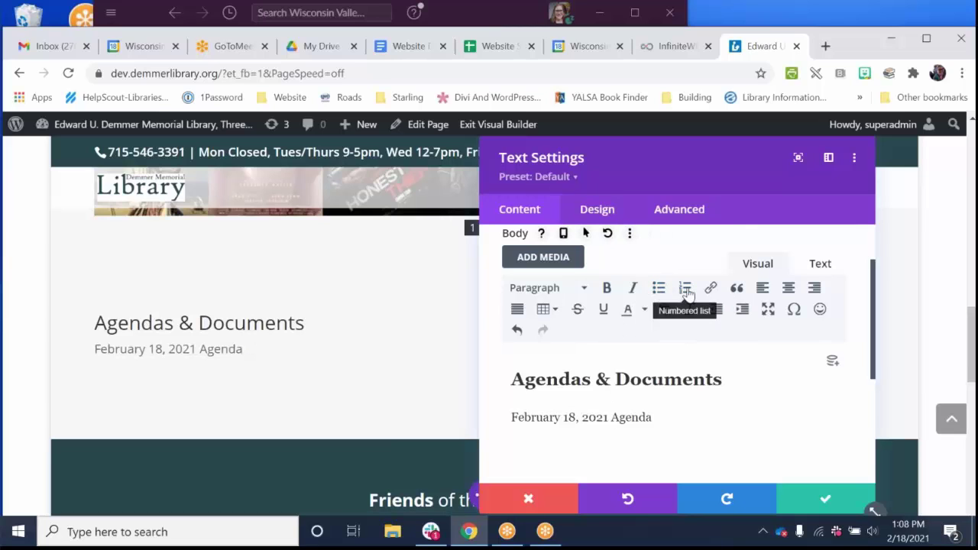
click(685, 288)
click(658, 288)
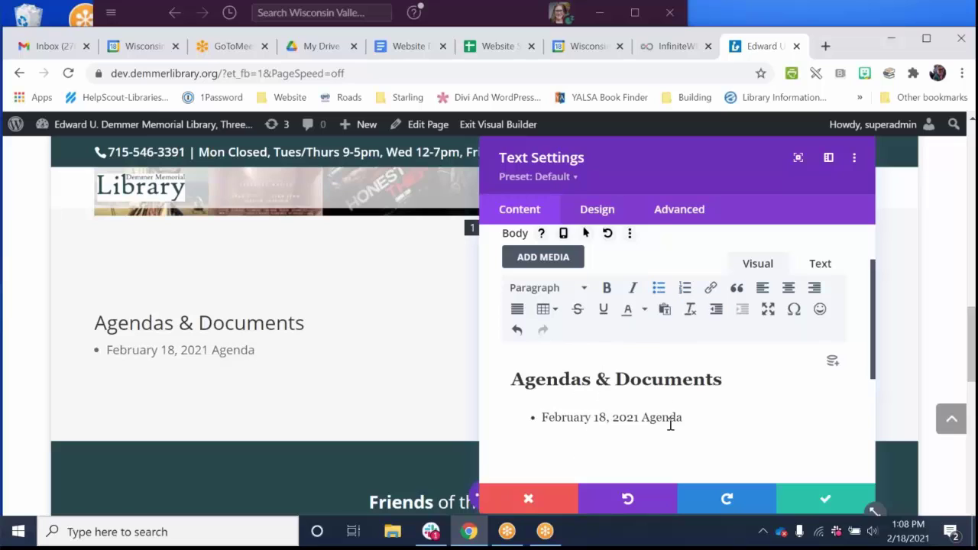
Select the "February 18, 2021 Agenda" bullet text and start a file upload for it through the media library
drag(541, 417, 698, 415)
click(701, 415)
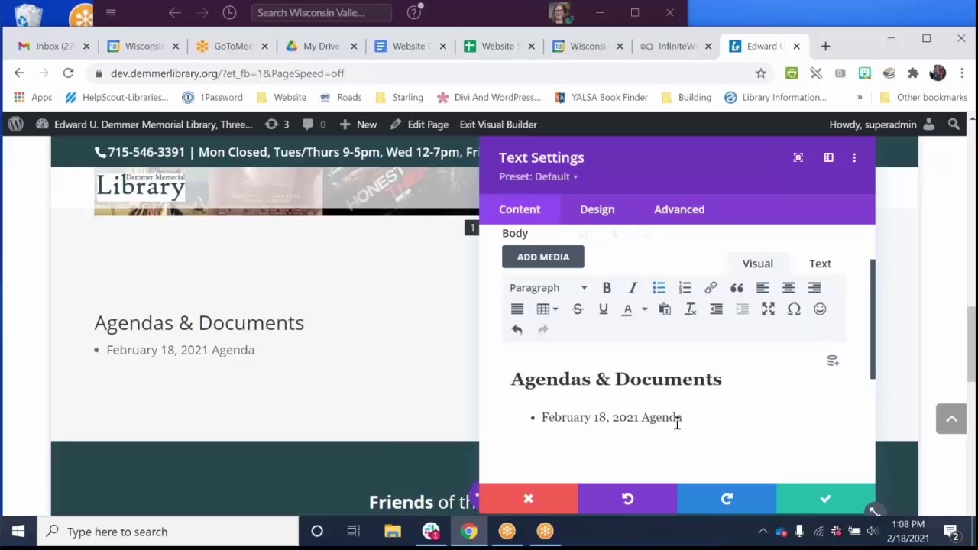
drag(703, 414, 577, 416)
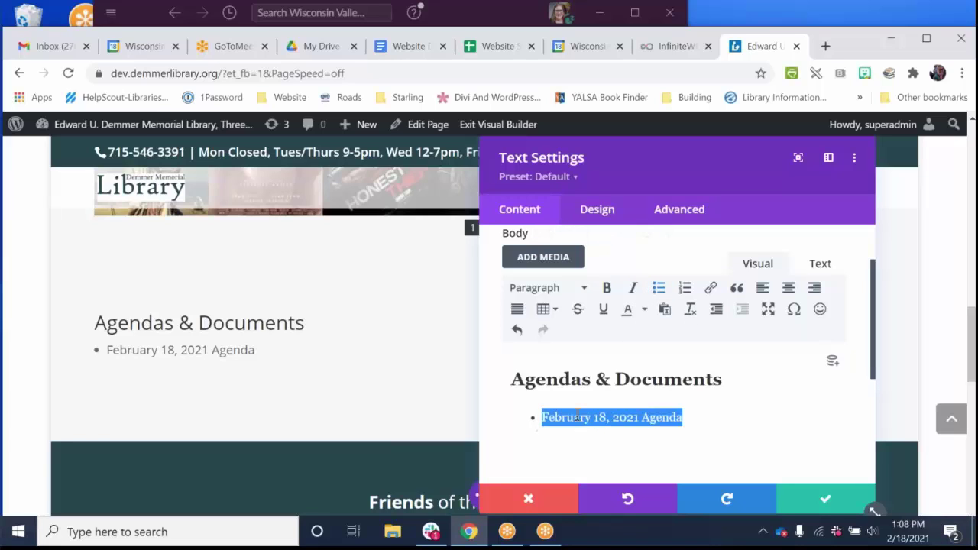
click(539, 258)
scroll(441, 292, down, 5)
scroll(450, 319, up, 5)
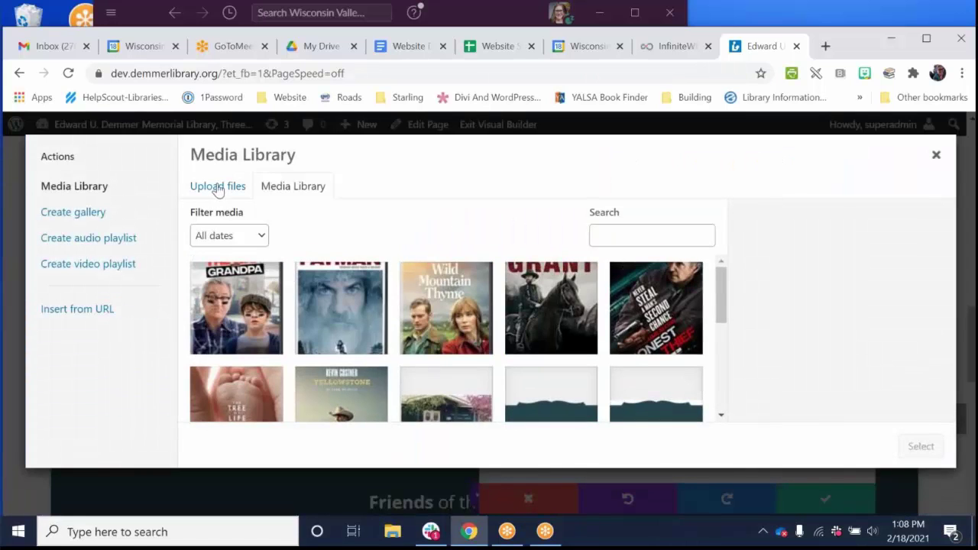
click(218, 191)
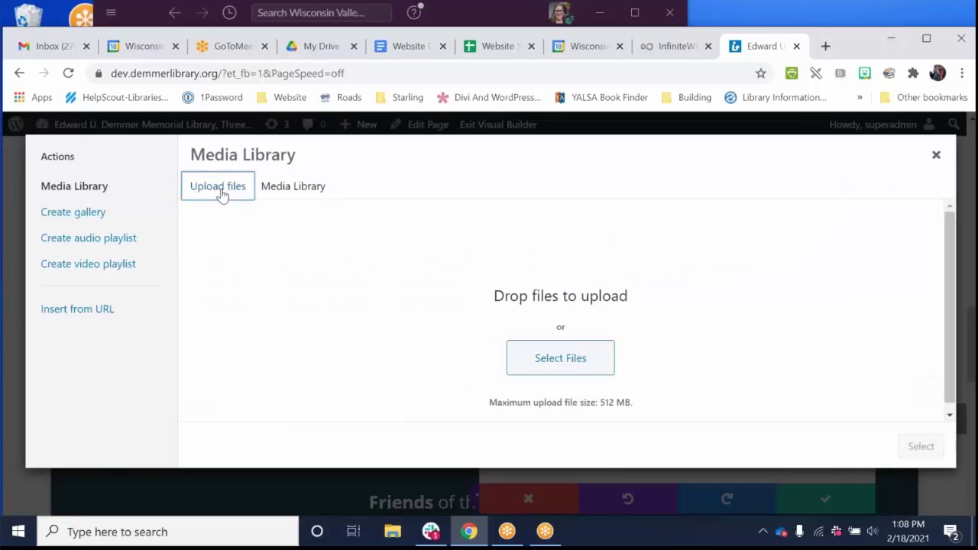
click(538, 356)
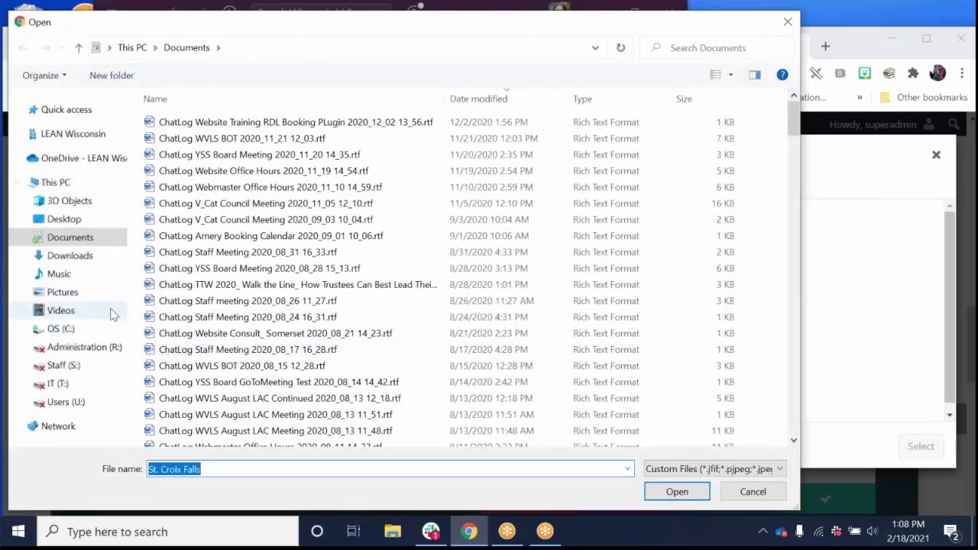
Upload Library Minutes.pdf from the Downloads folder to the media library
click(87, 260)
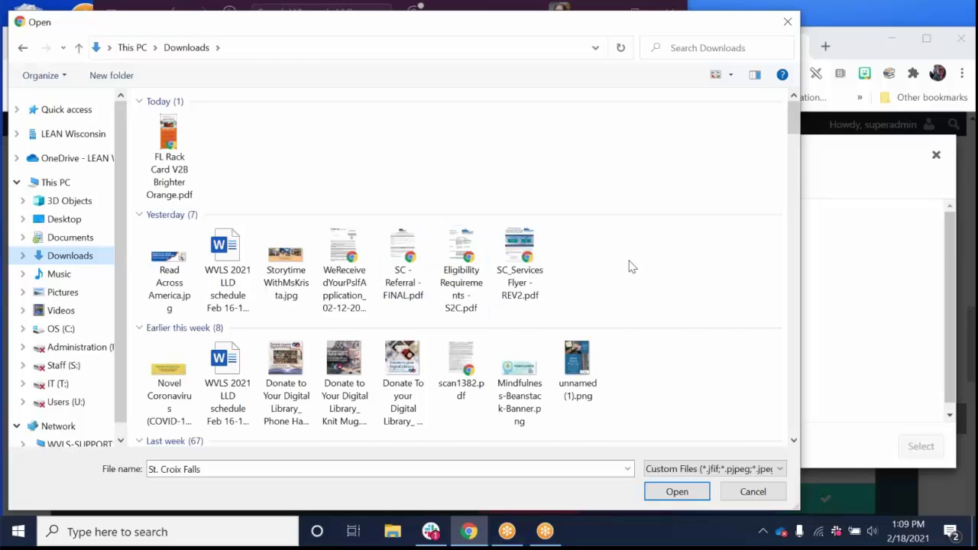
scroll(632, 266, down, 3)
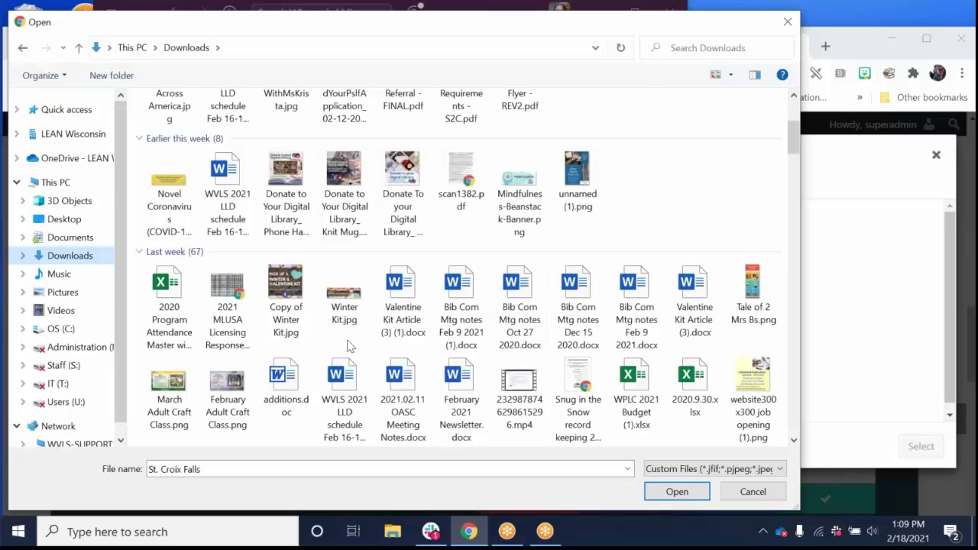
scroll(348, 346, down, 3)
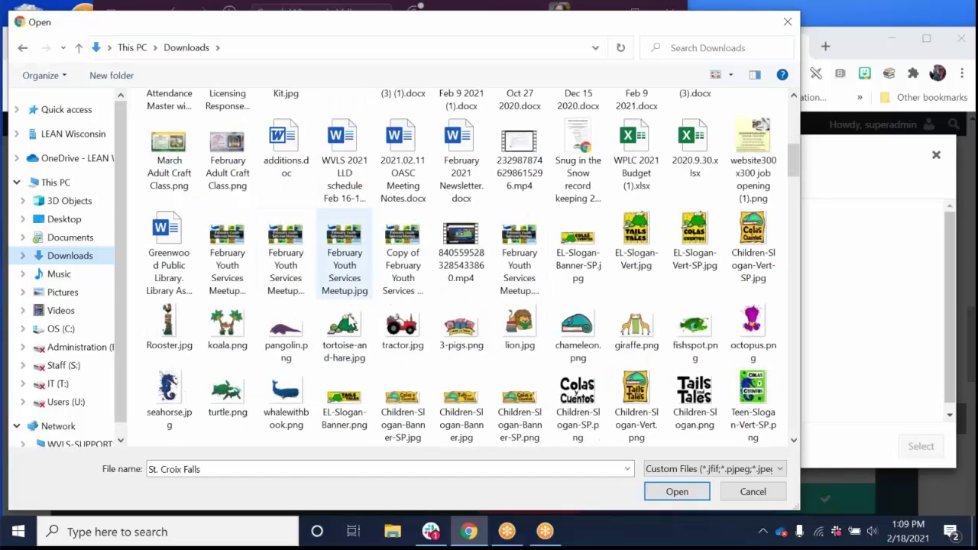
scroll(394, 341, down, 5)
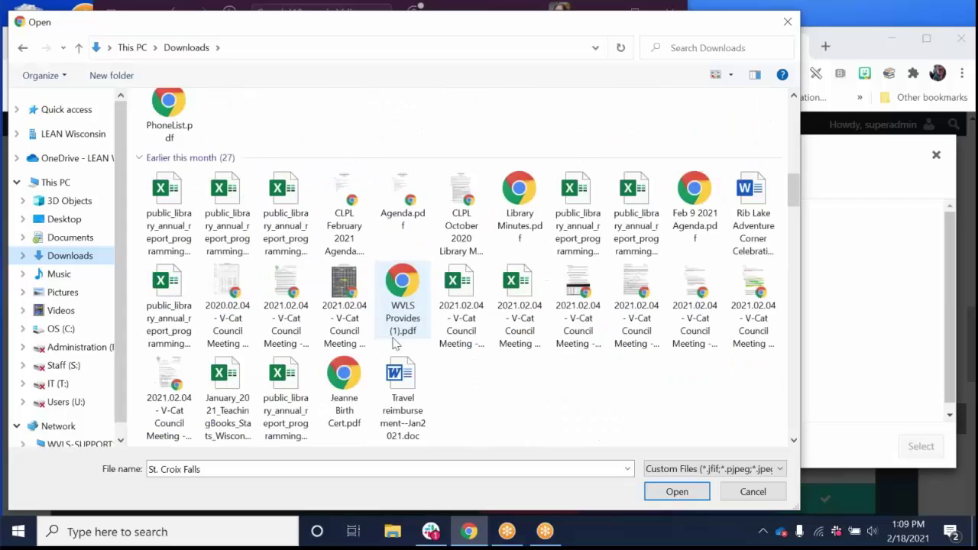
click(525, 197)
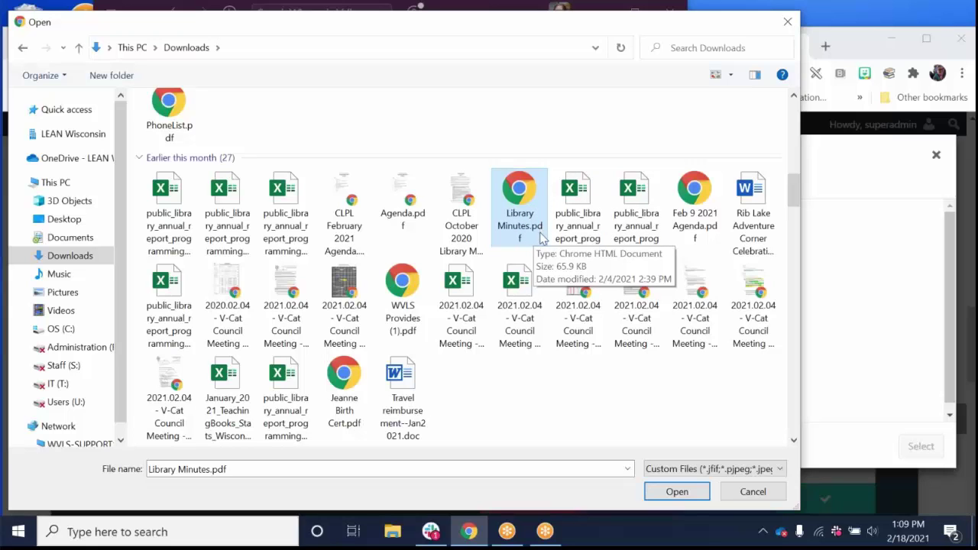
click(683, 493)
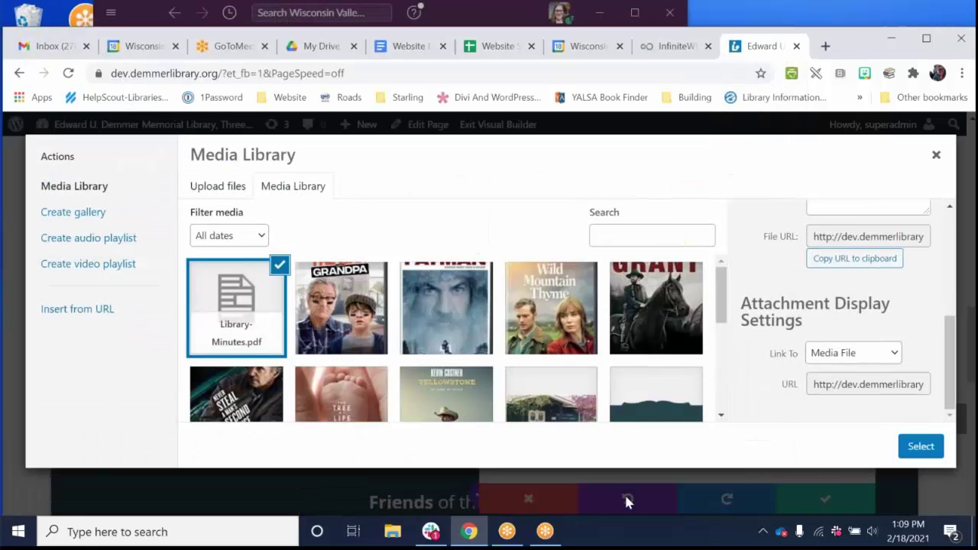
Change the uploaded PDF's title to "February 18, 2021 Agenda" in its attachment details
scroll(833, 374, up, 1)
scroll(845, 377, up, 2)
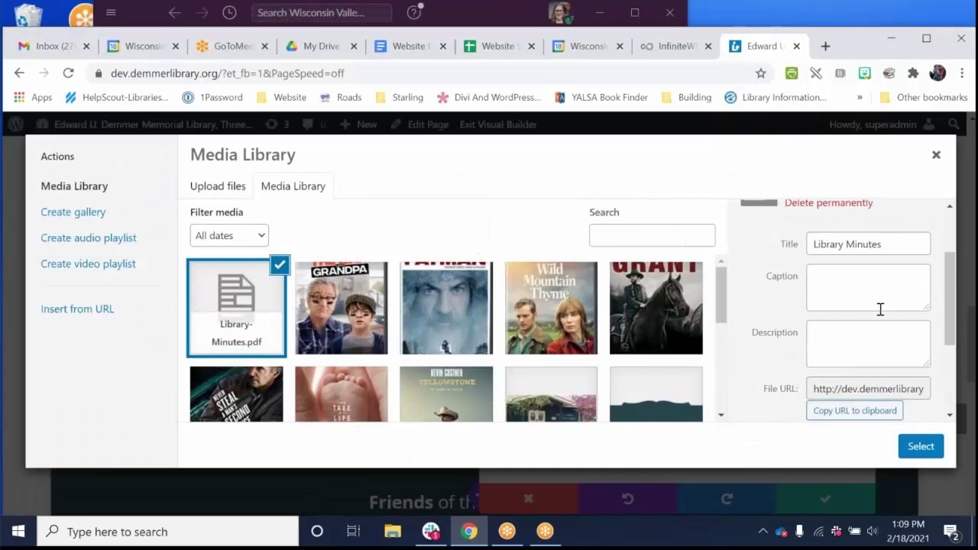
scroll(881, 300, up, 1)
drag(894, 324, 787, 330)
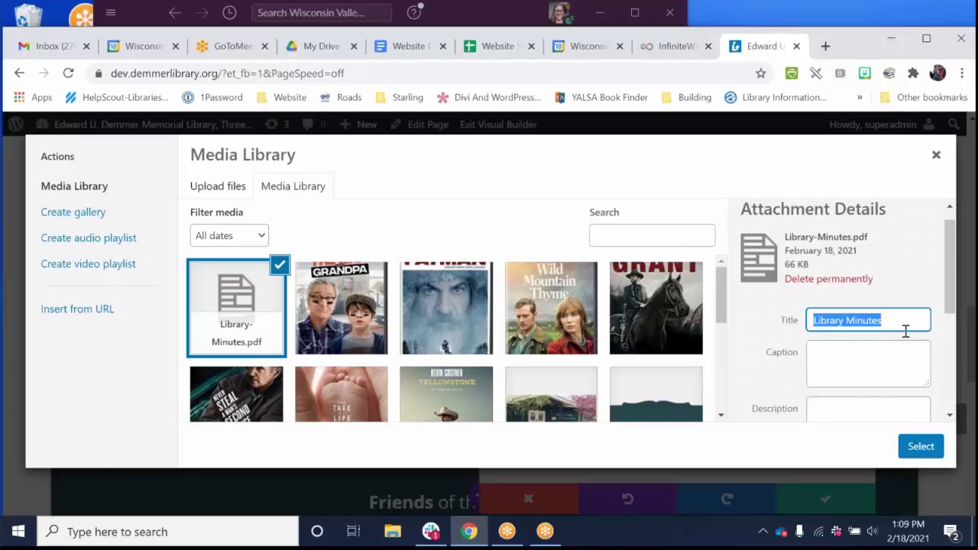
text(Fen)
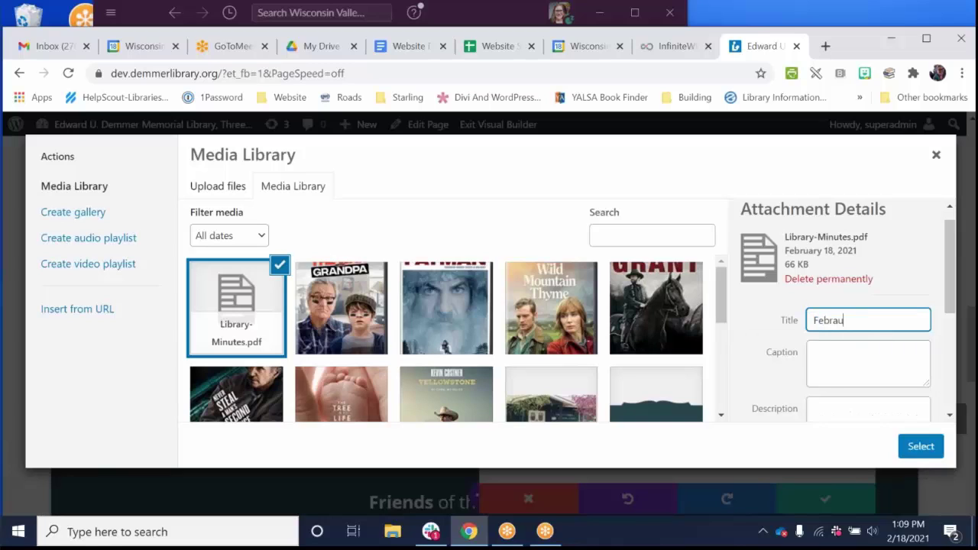
text(ruary 18, 2021 Agenda)
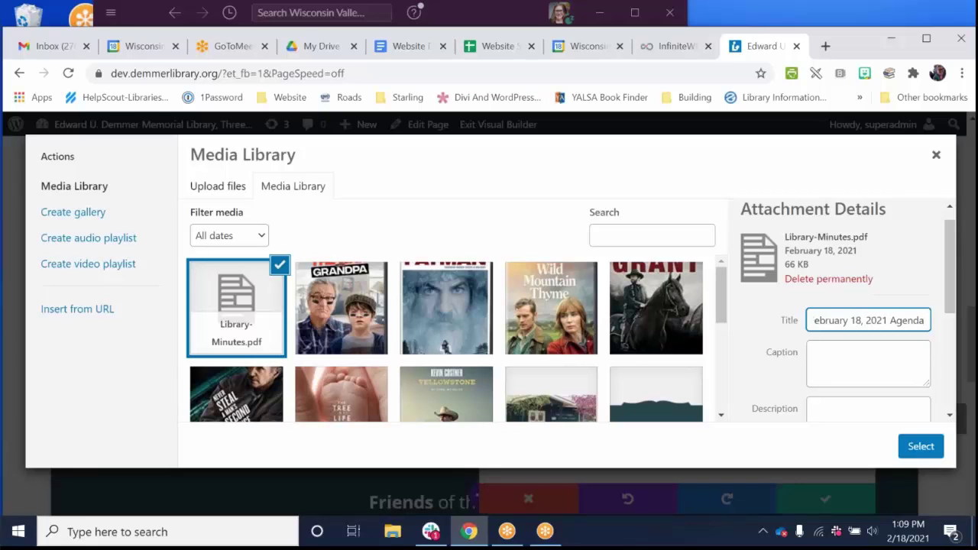
Review the PDF's attachment details and insert it as a link in place of the selected agenda text
triple_click(912, 323)
scroll(911, 323, down, 1)
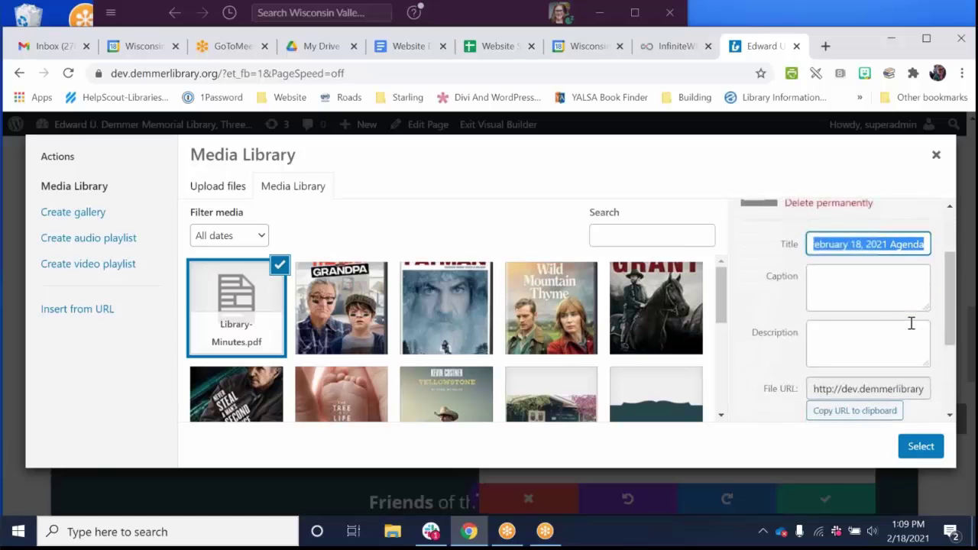
scroll(860, 258, up, 1)
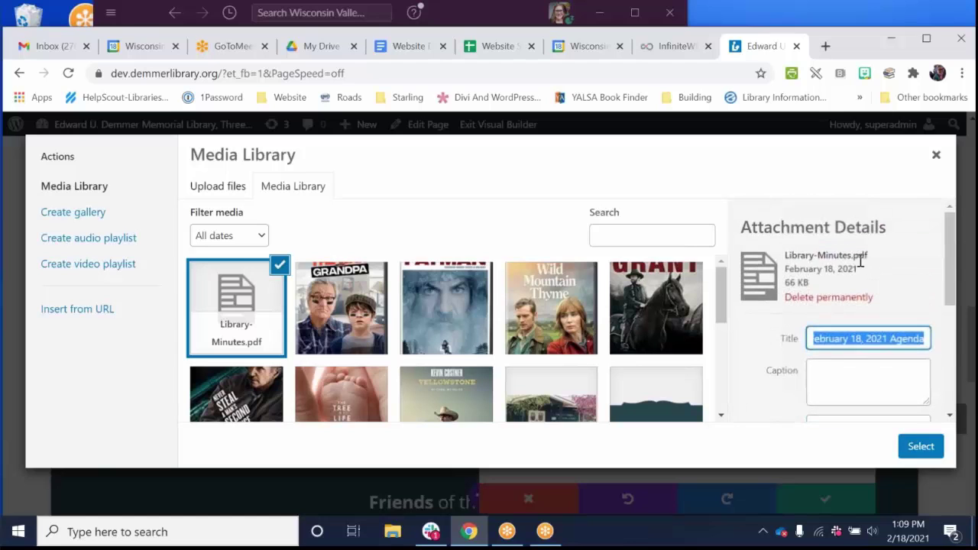
scroll(861, 260, down, 3)
scroll(810, 252, up, 3)
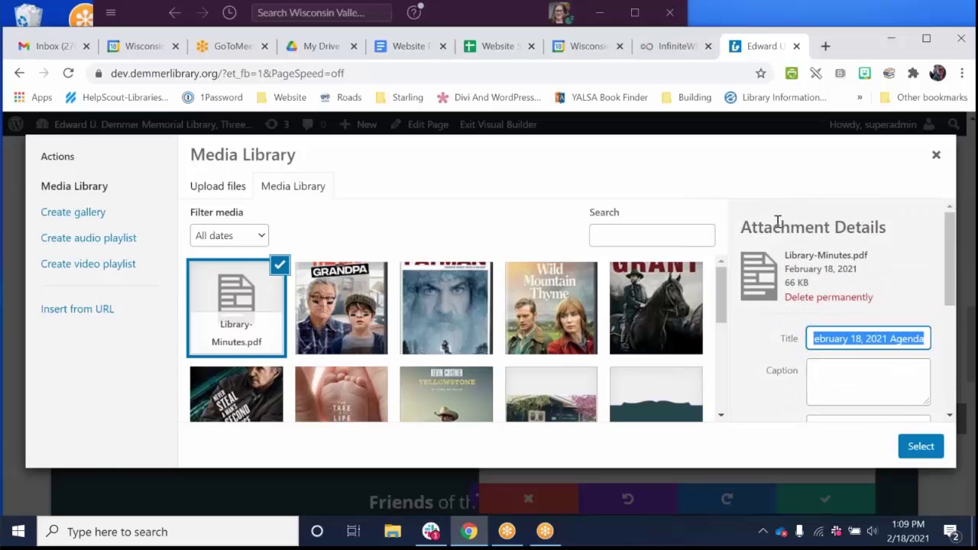
click(924, 456)
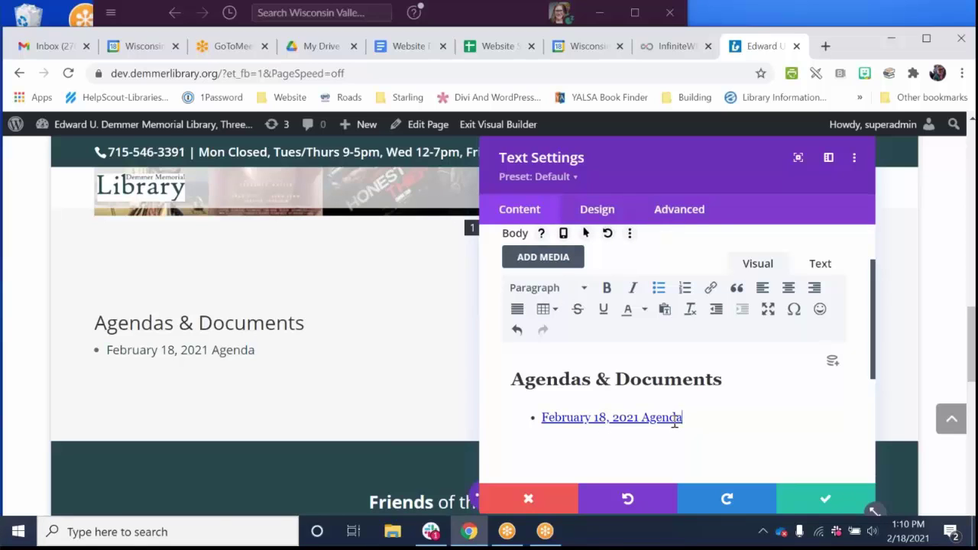
Add a second bullet reading "Hippopotamus" and replace its text with a link to Library-Minutes.pdf from the media library
key(Return)
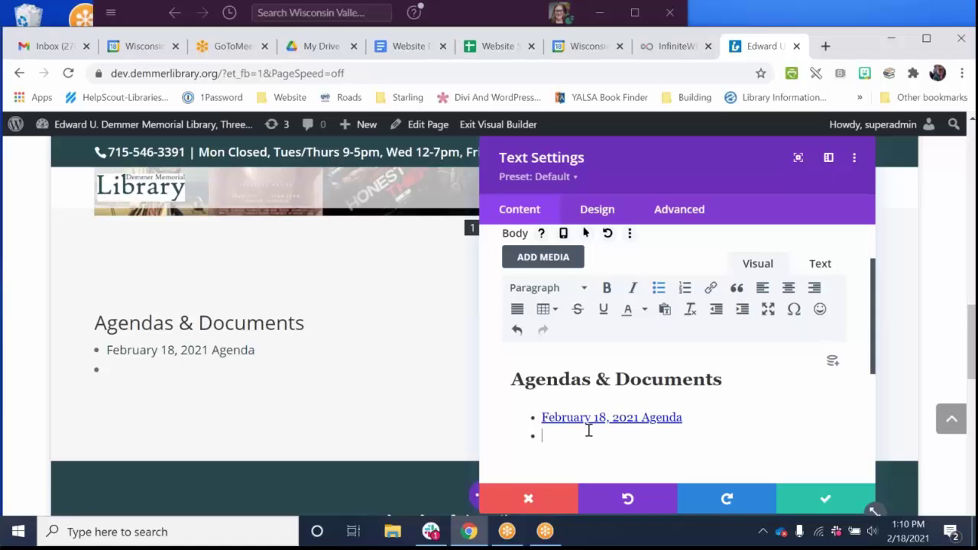
text(Hippopotamus)
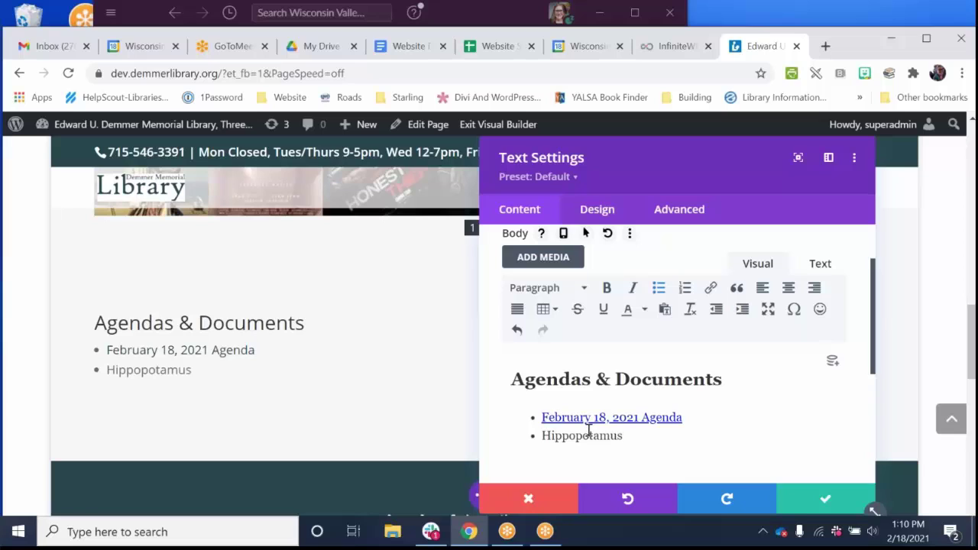
drag(542, 435, 648, 437)
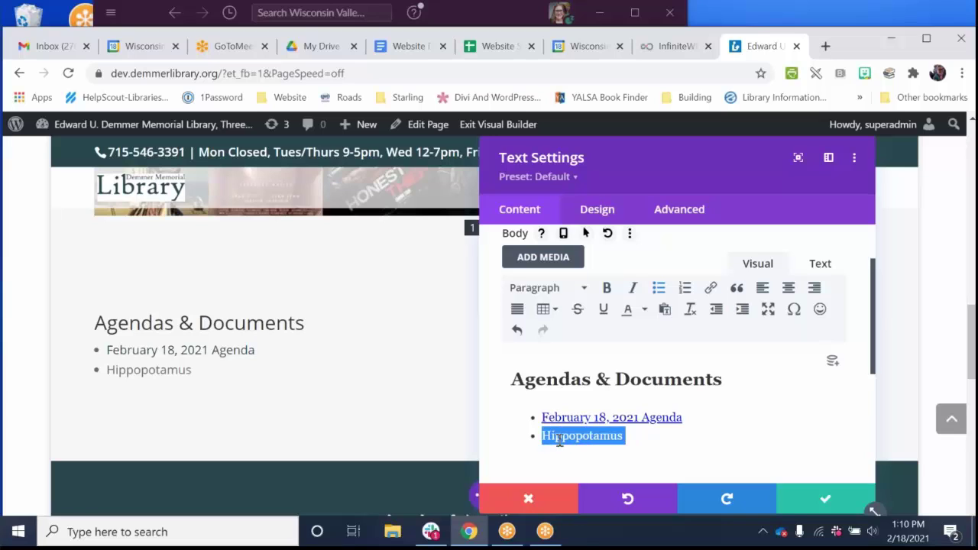
click(571, 259)
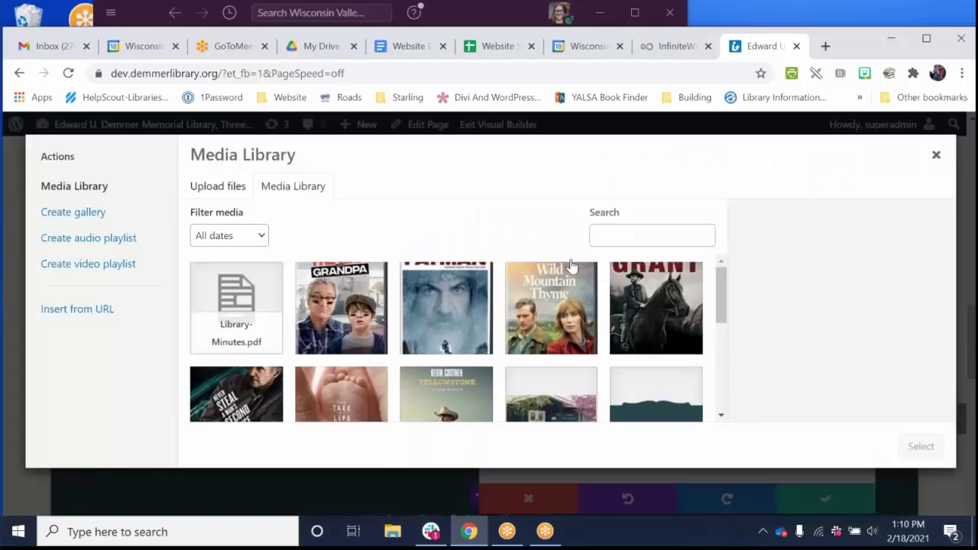
click(242, 296)
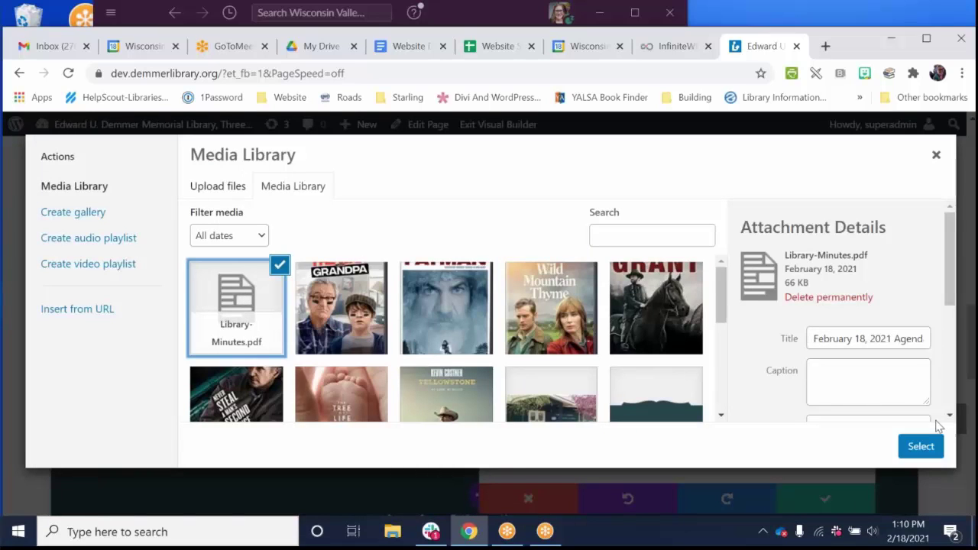
click(924, 451)
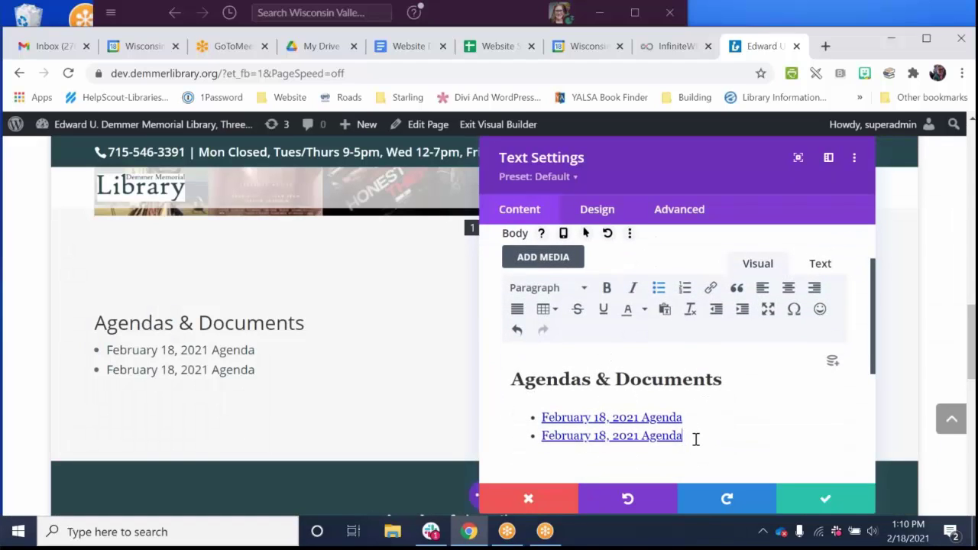
Open the link settings of the second agenda bullet and copy its display text "February 18, 2021 Agenda" into the title
triple_click(620, 435)
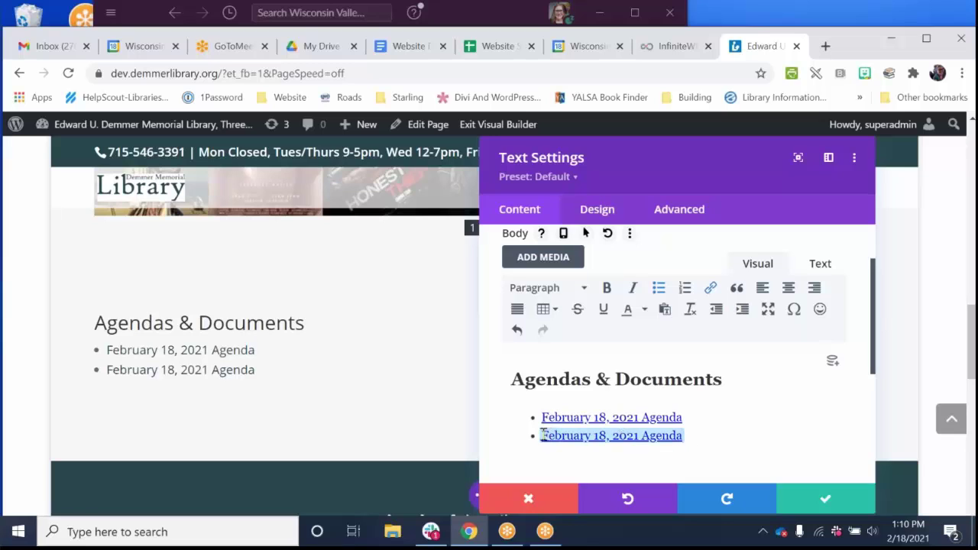
drag(541, 435, 683, 432)
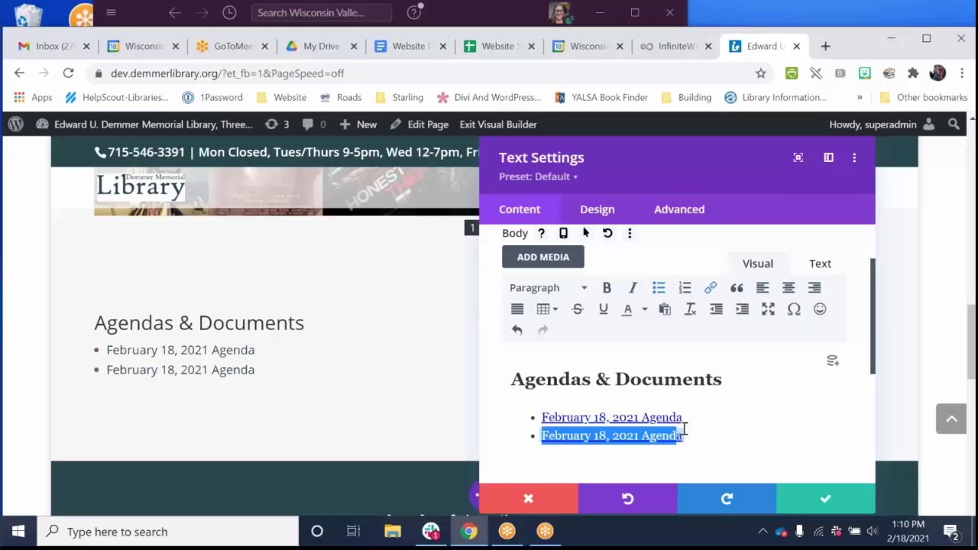
click(711, 288)
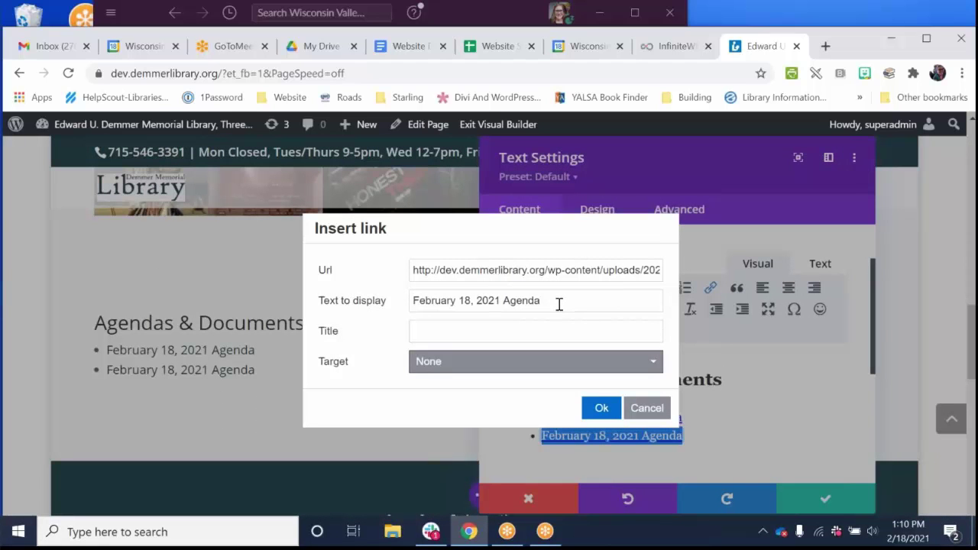
drag(559, 304, 390, 309)
key(ctrl+c)
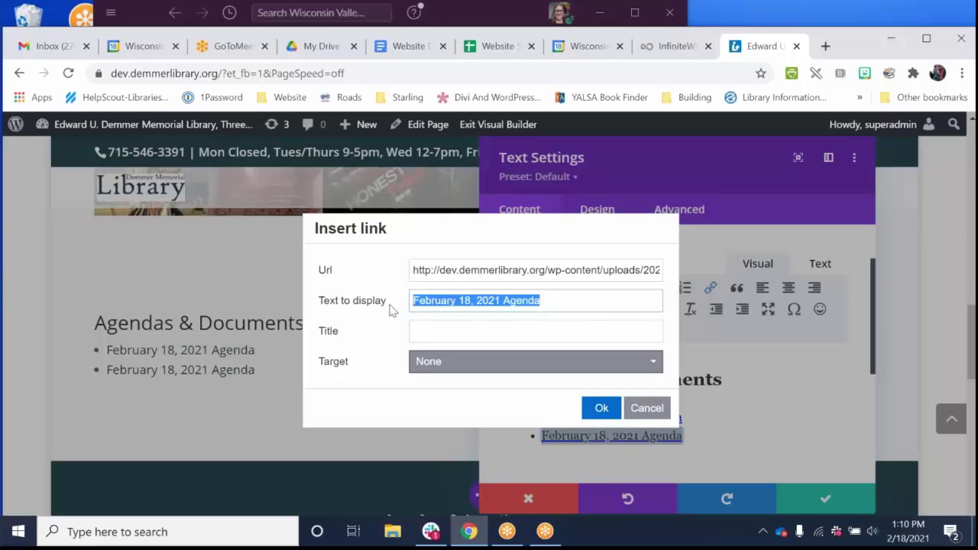
click(454, 330)
key(ctrl+v)
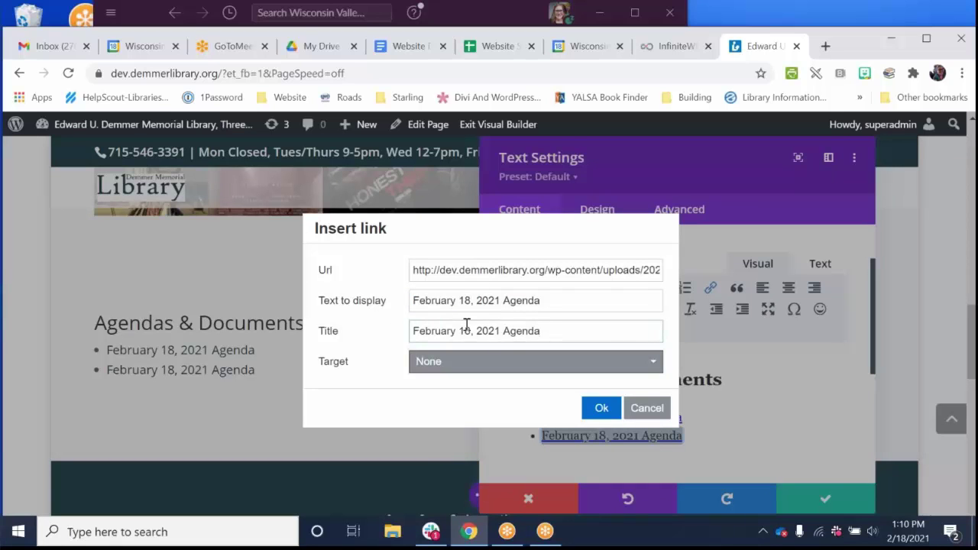
Change the second link's display text to "Click here...", set its target to New window, and apply the link settings
drag(555, 297, 405, 305)
key(BackSpace)
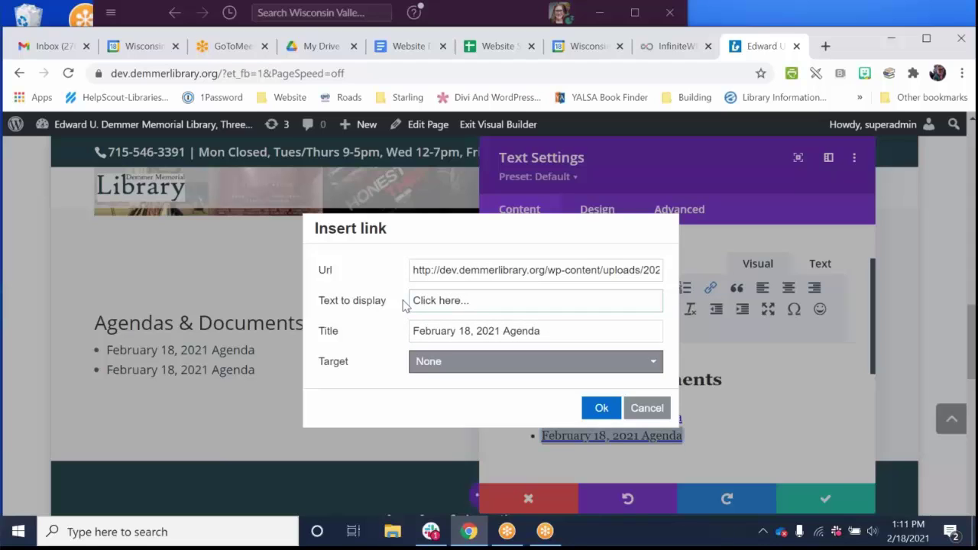
click(573, 362)
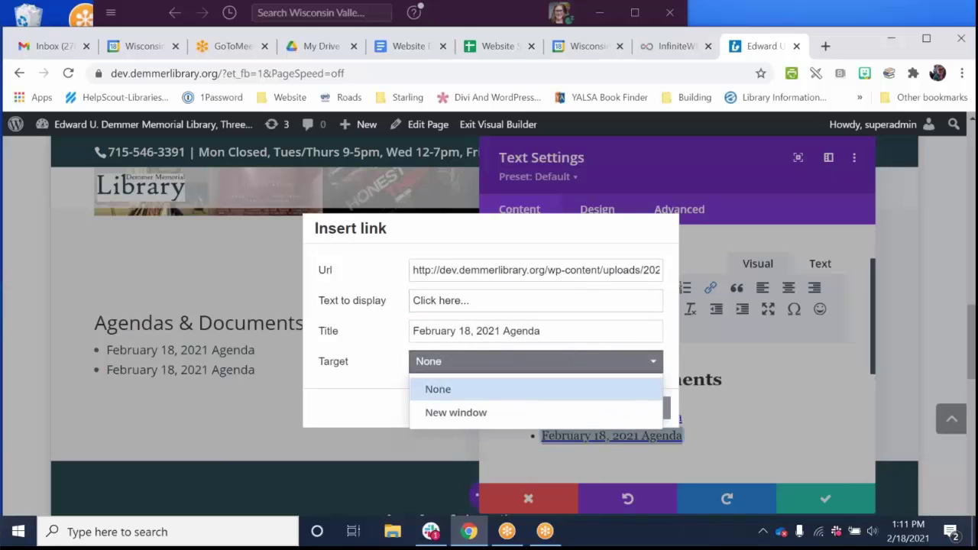
click(466, 417)
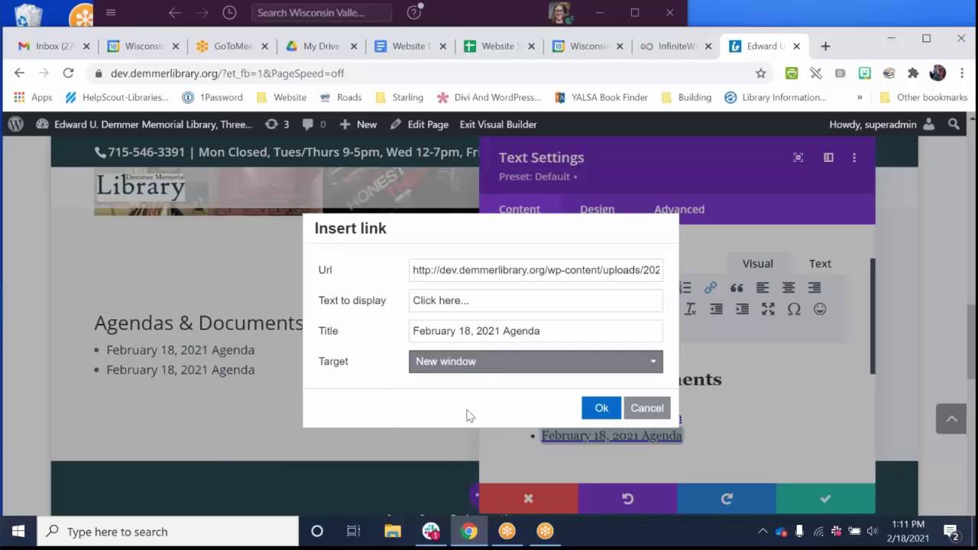
click(597, 407)
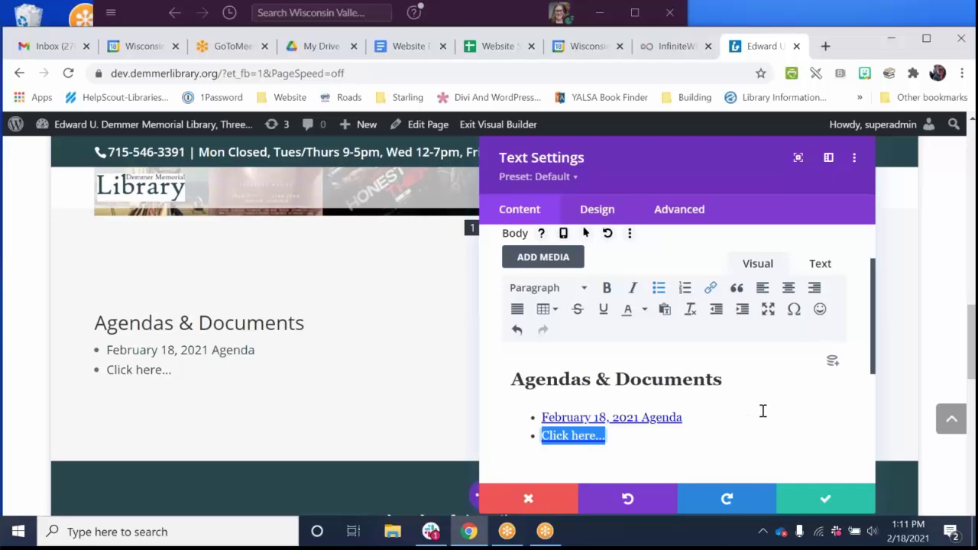
scroll(762, 405, down, 1)
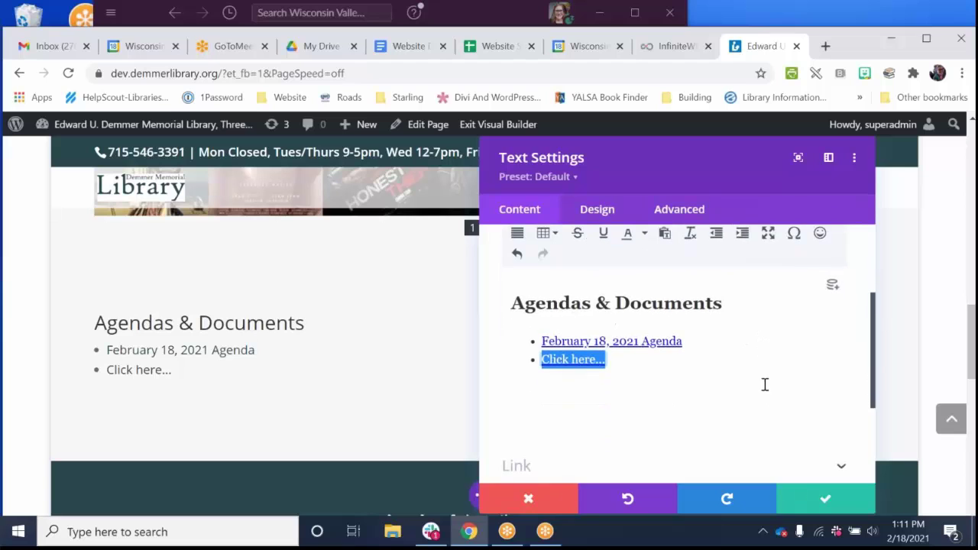
Keep the text module's changes, save the page, and exit the visual builder
click(826, 500)
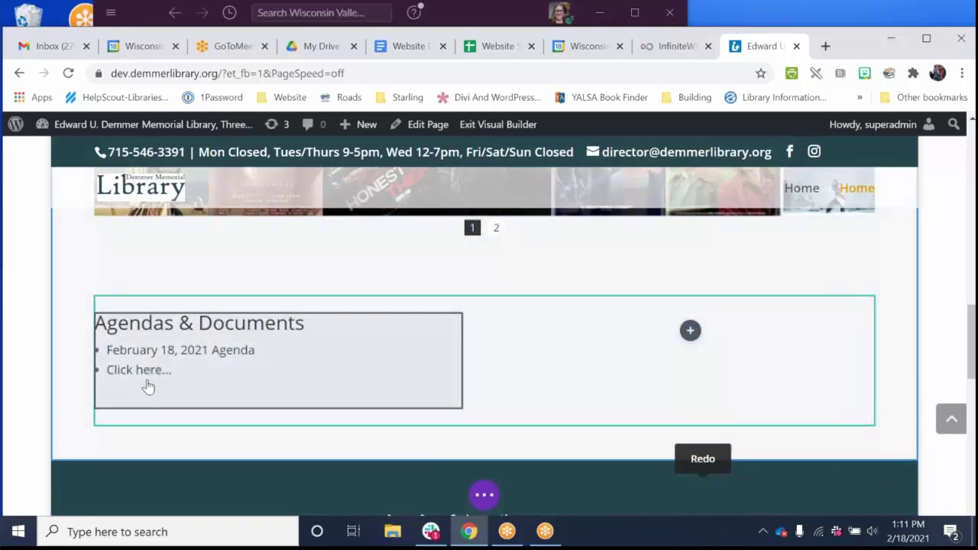
click(484, 495)
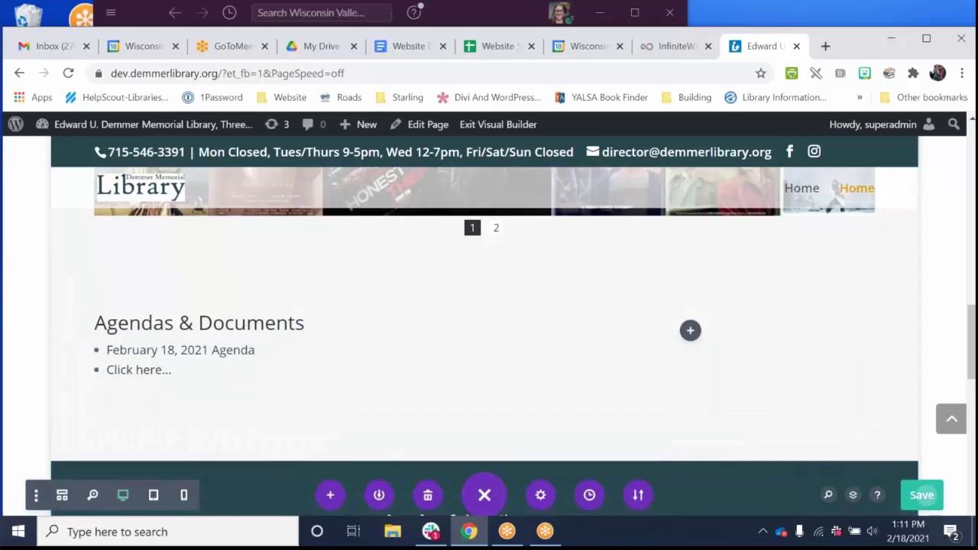
click(913, 494)
click(498, 125)
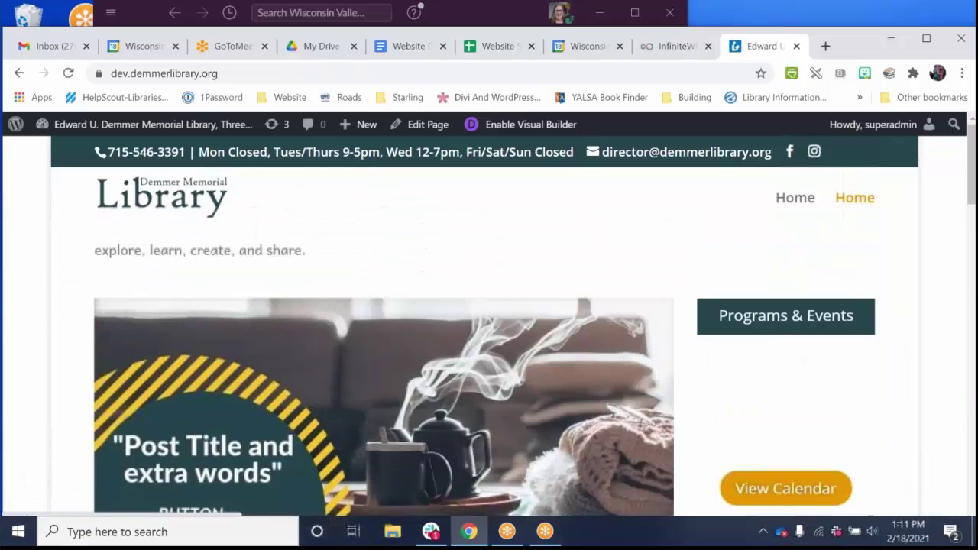
Test both links under Agendas & Documents on the live home page, returning to the page after each PDF
scroll(67, 357, down, 4)
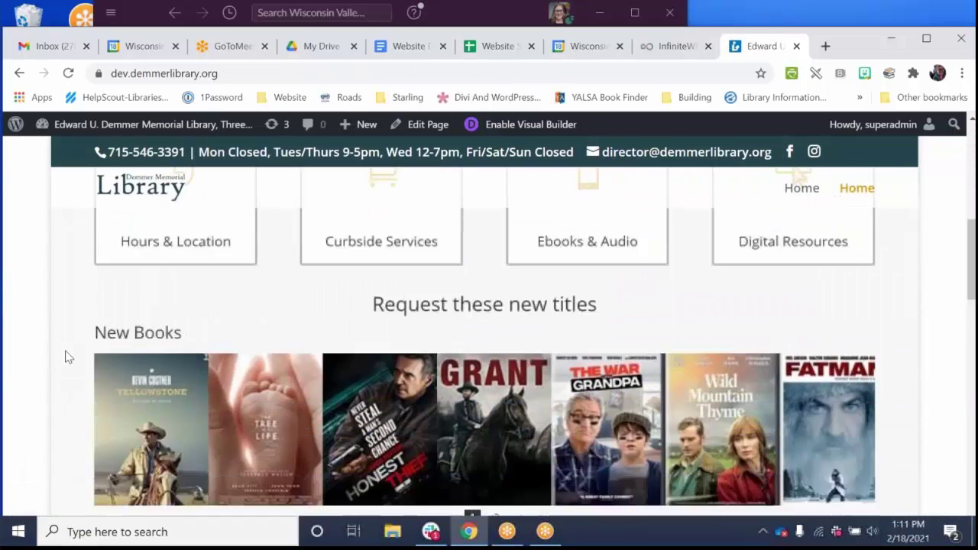
scroll(65, 357, down, 4)
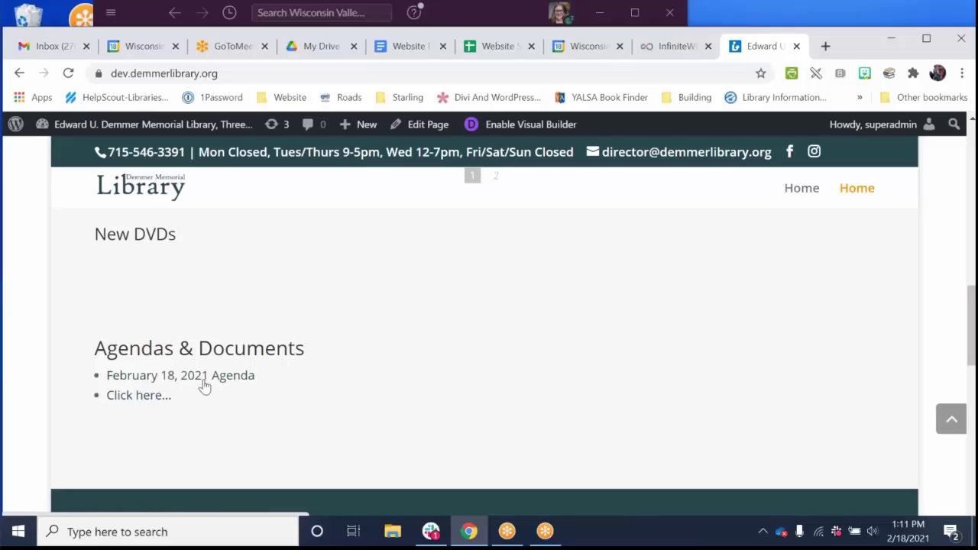
click(126, 403)
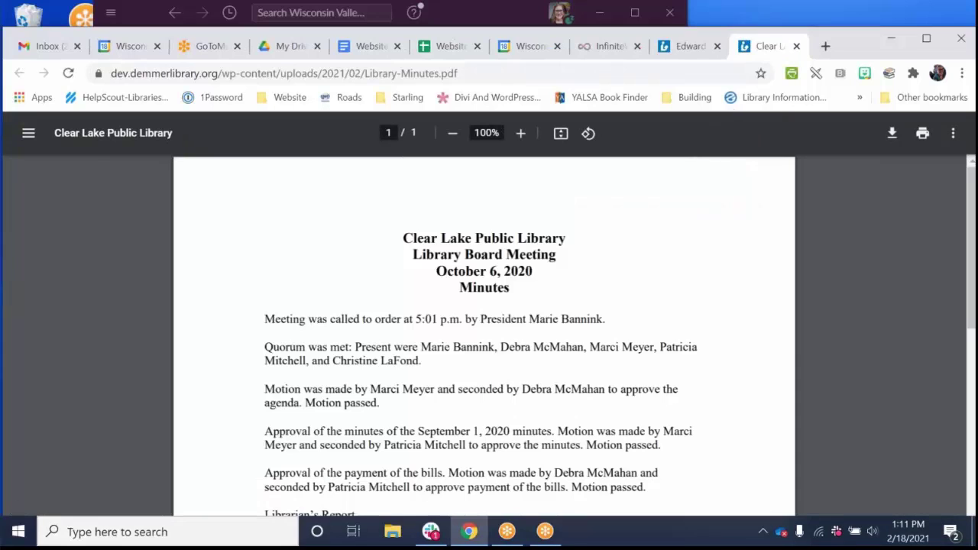
click(796, 47)
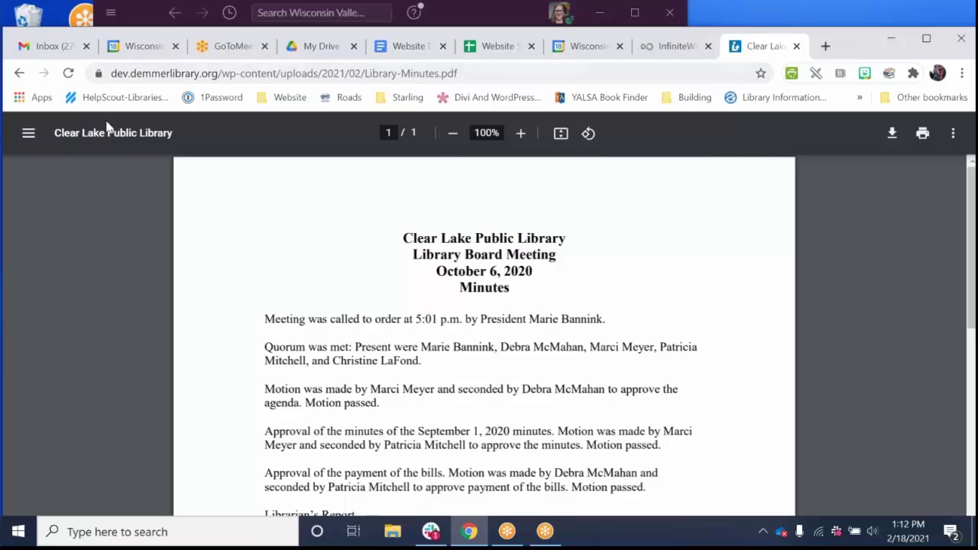
click(19, 73)
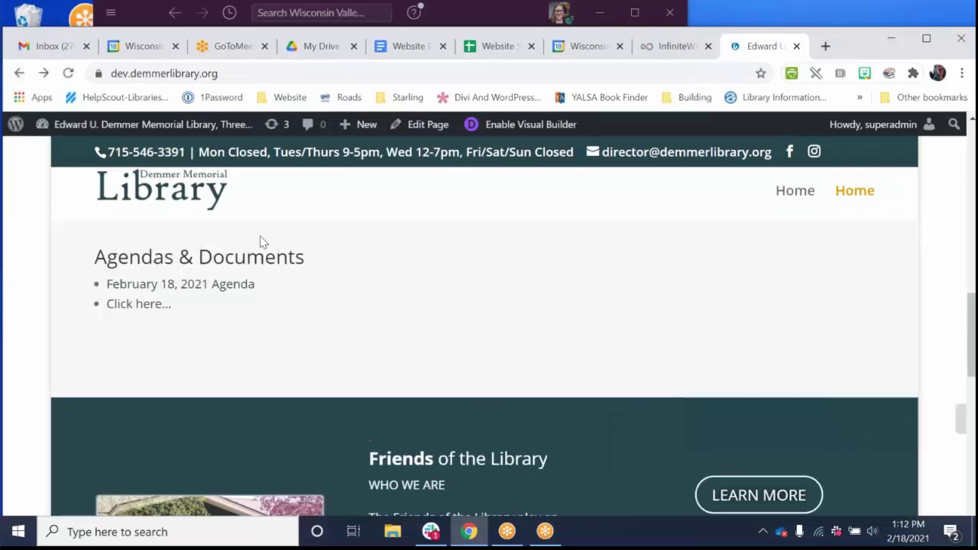
Open the "Click here..." link once more, switch back to the home page, and close the PDF's tab
click(138, 305)
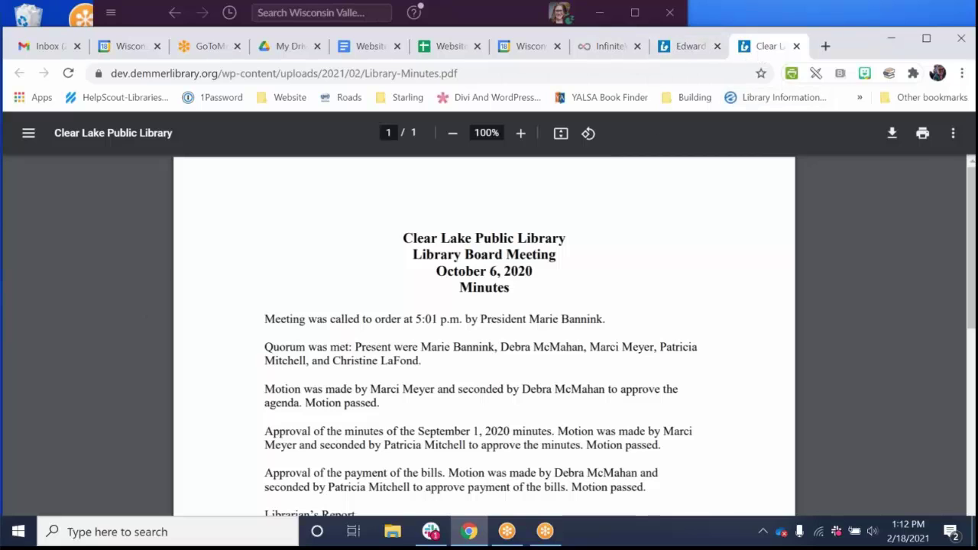
click(682, 49)
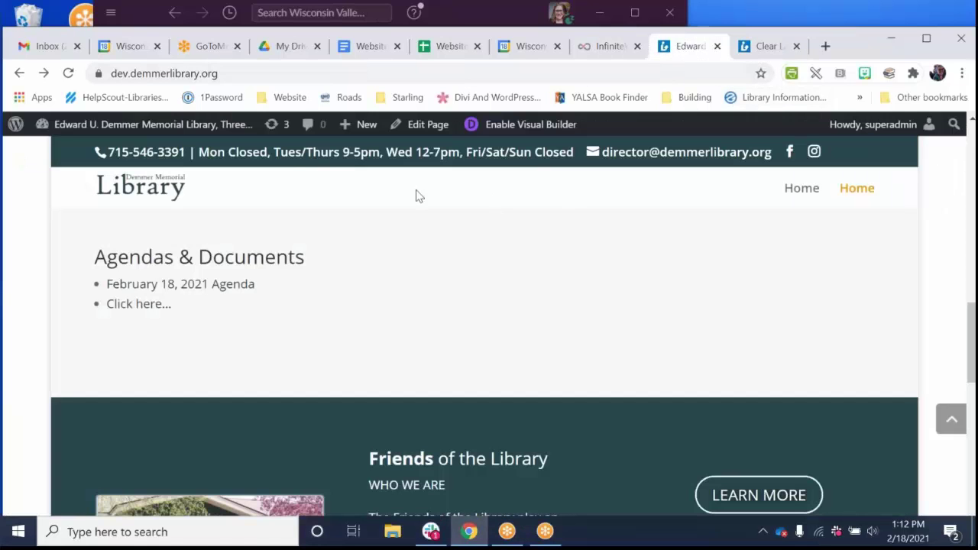
click(797, 46)
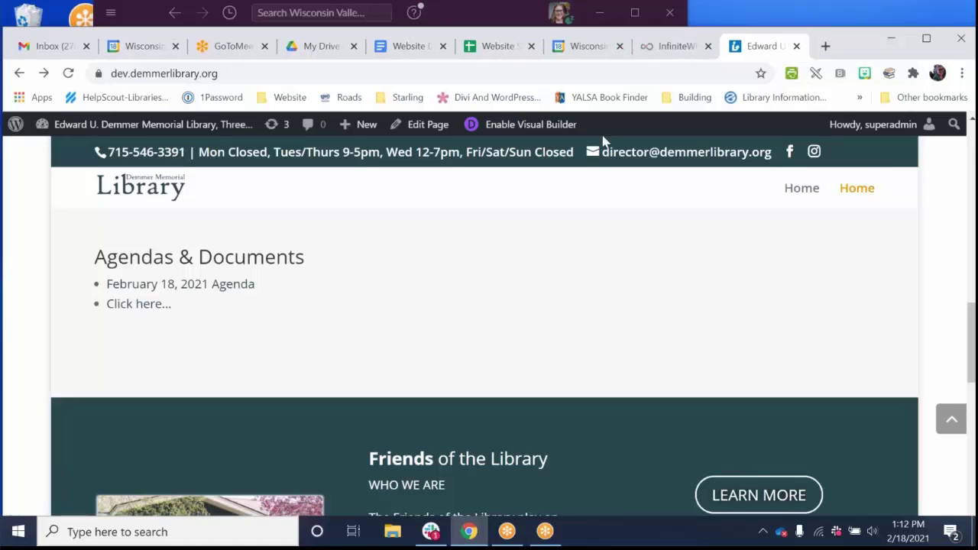
Re-enable the visual builder and open the settings of the Agendas & Documents text module
click(513, 132)
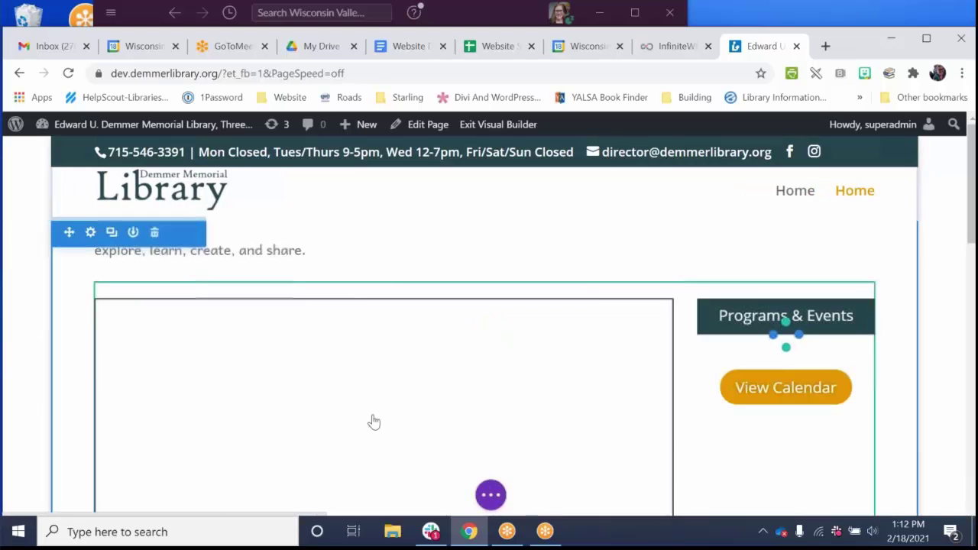
scroll(50, 414, down, 15)
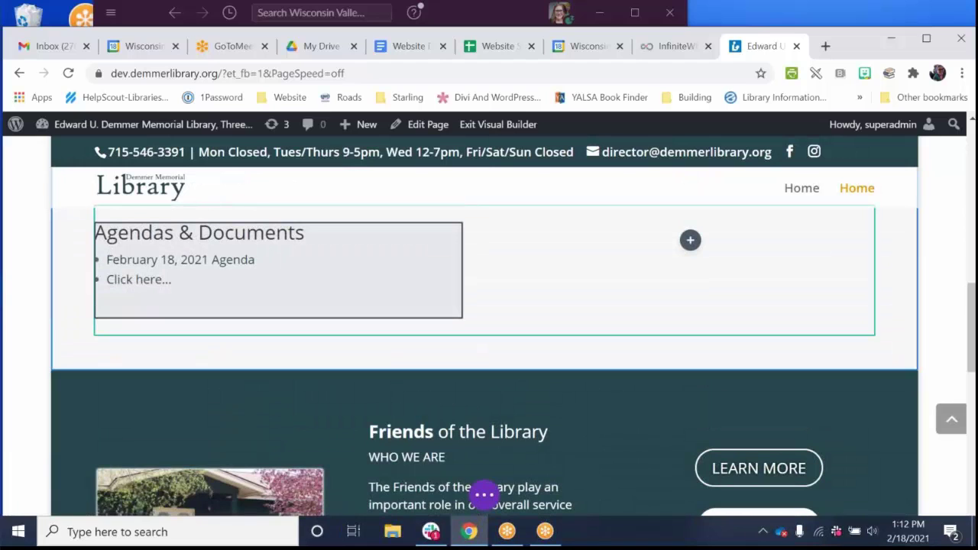
scroll(219, 290, up, 5)
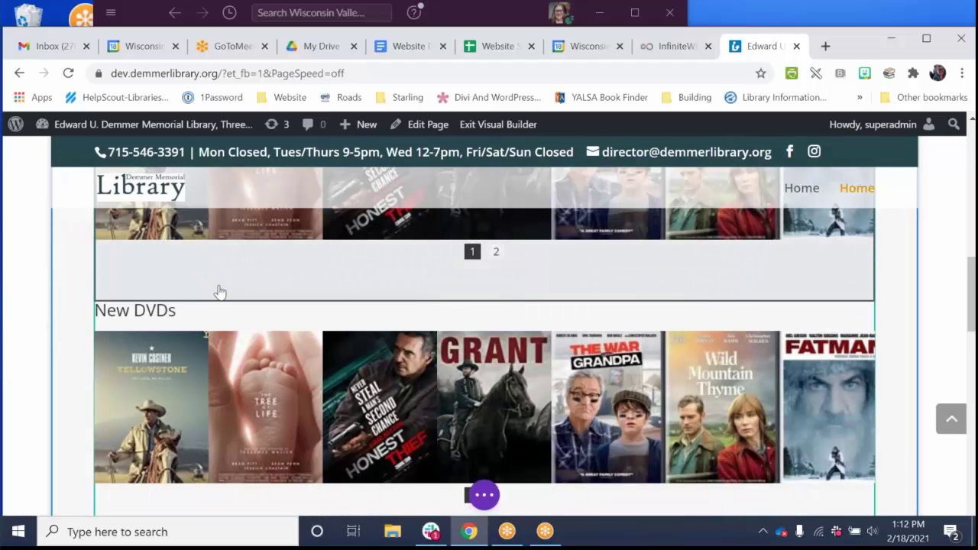
scroll(107, 294, down, 5)
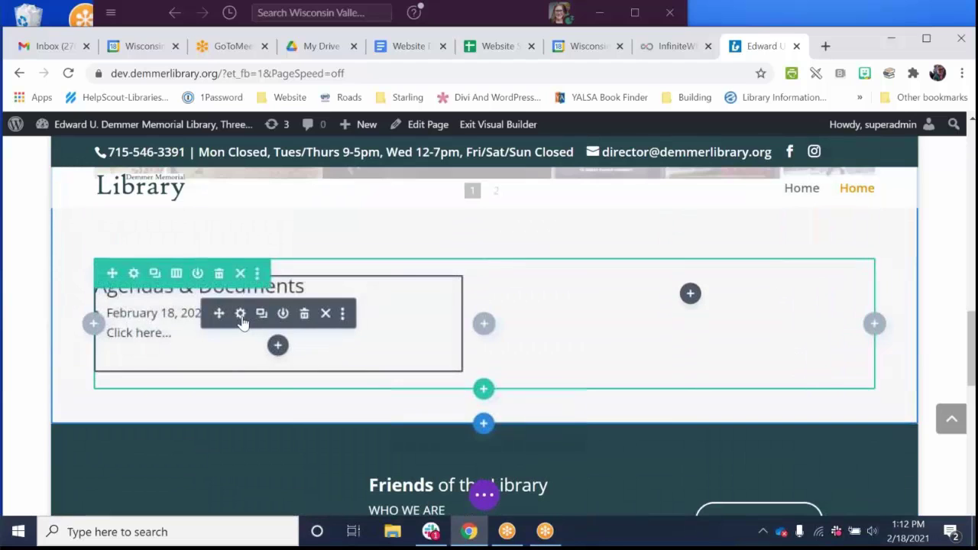
click(240, 314)
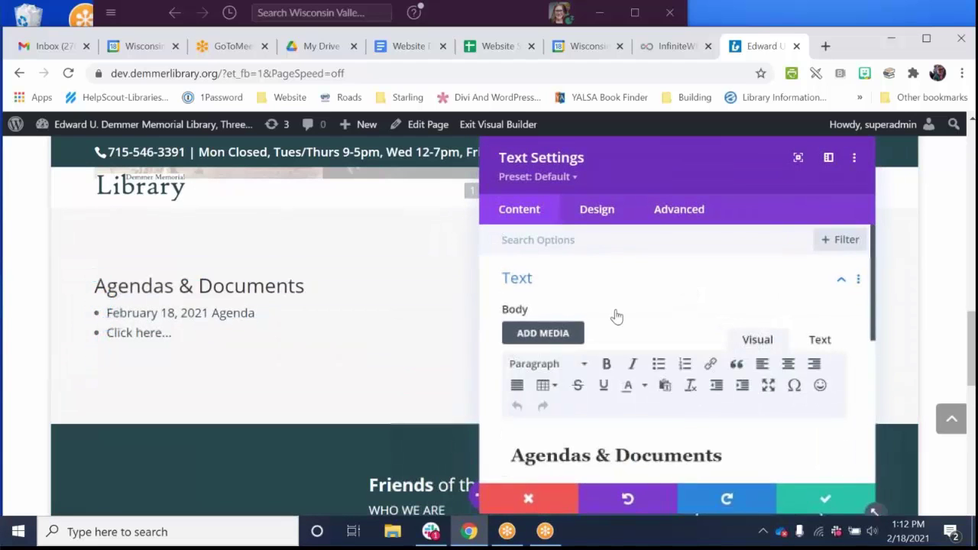
Add a third bullet reading "Find all website office hour dates and meeting links on the WVLS Calendar."
scroll(615, 313, down, 2)
scroll(617, 311, down, 2)
triple_click(625, 284)
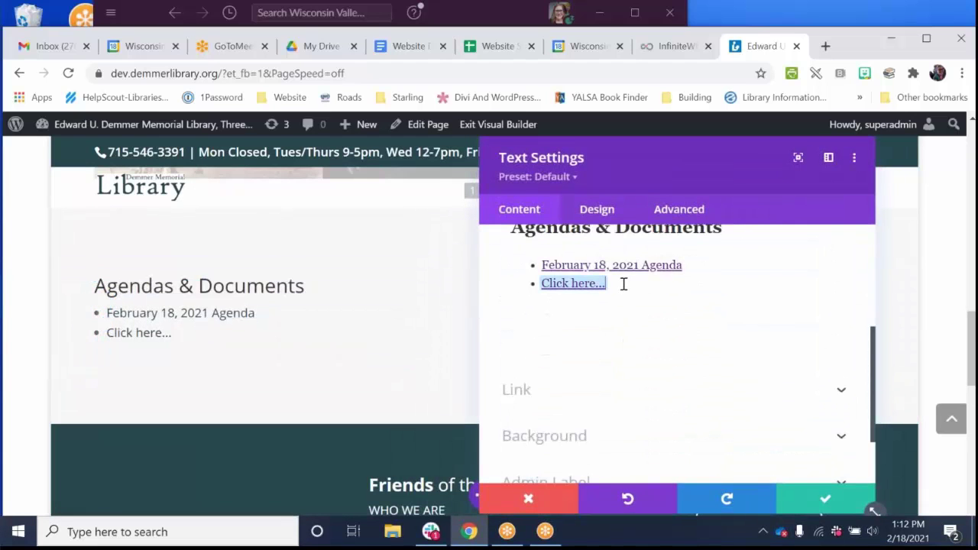
click(609, 287)
key(Return)
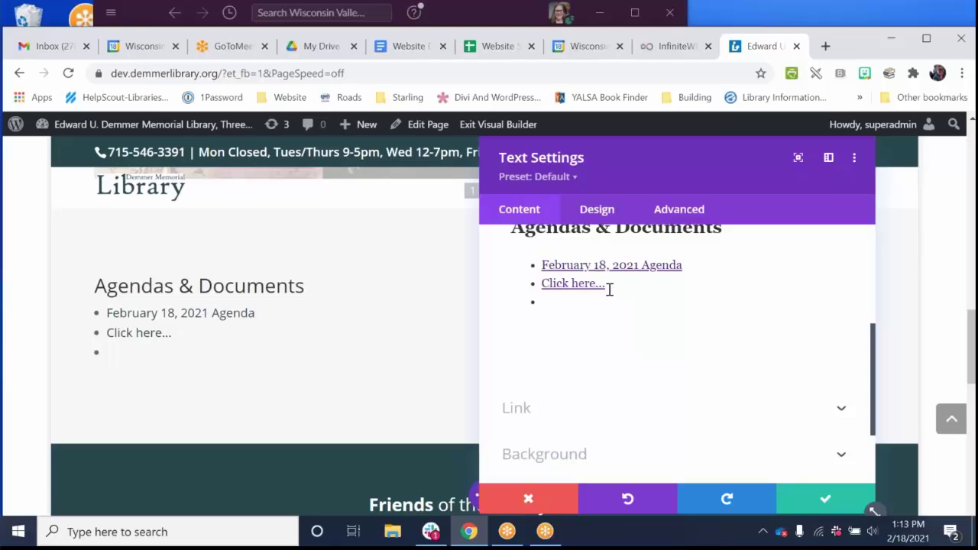
text(ind)
key(BackSpace)
key(BackSpace)
key(BackSpace)
key(BackSpace)
text(Find all website )
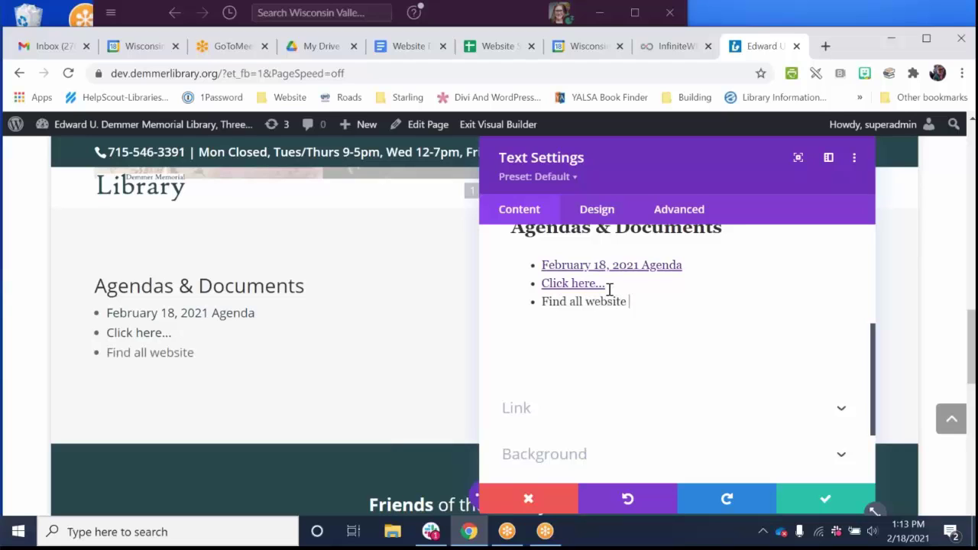
text(office hour da)
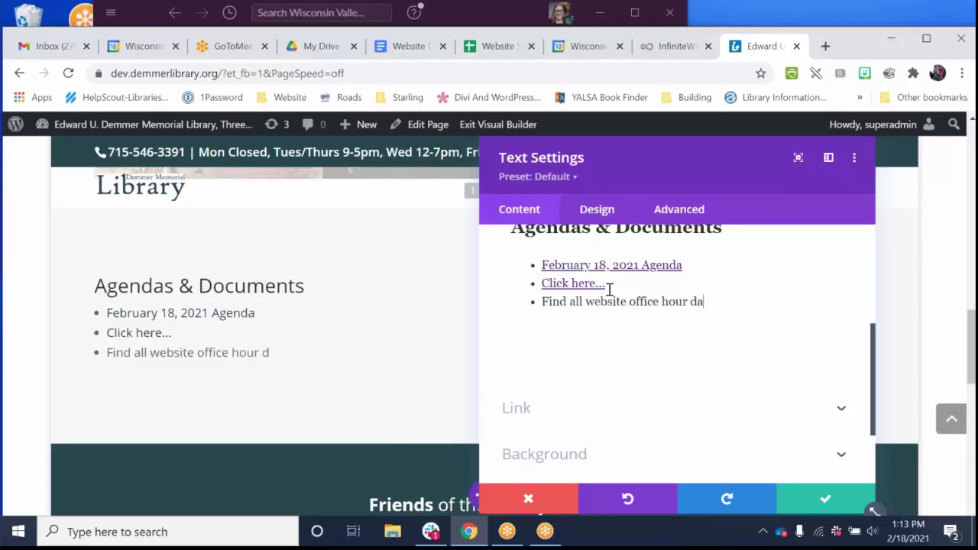
text(tes an)
key(BackSpace)
text(and)
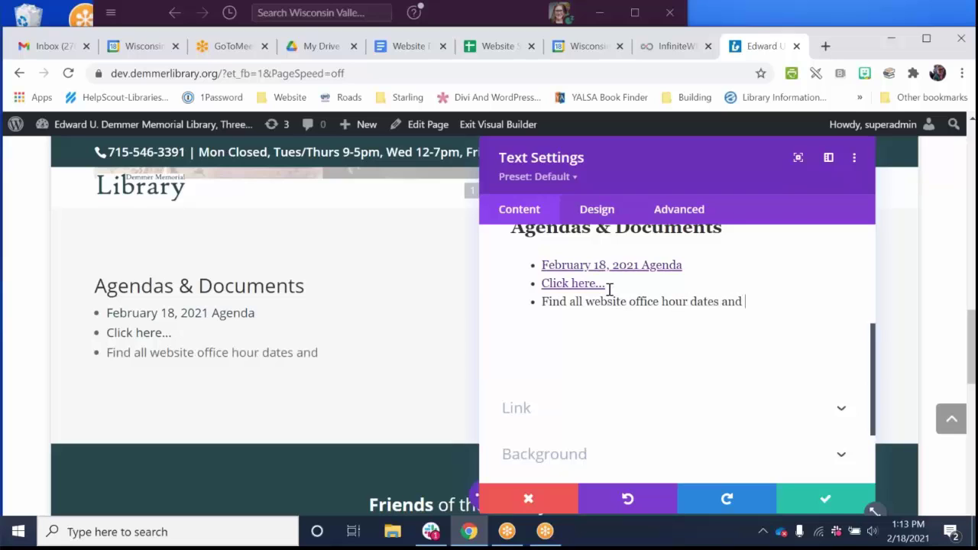
text( meeting links o)
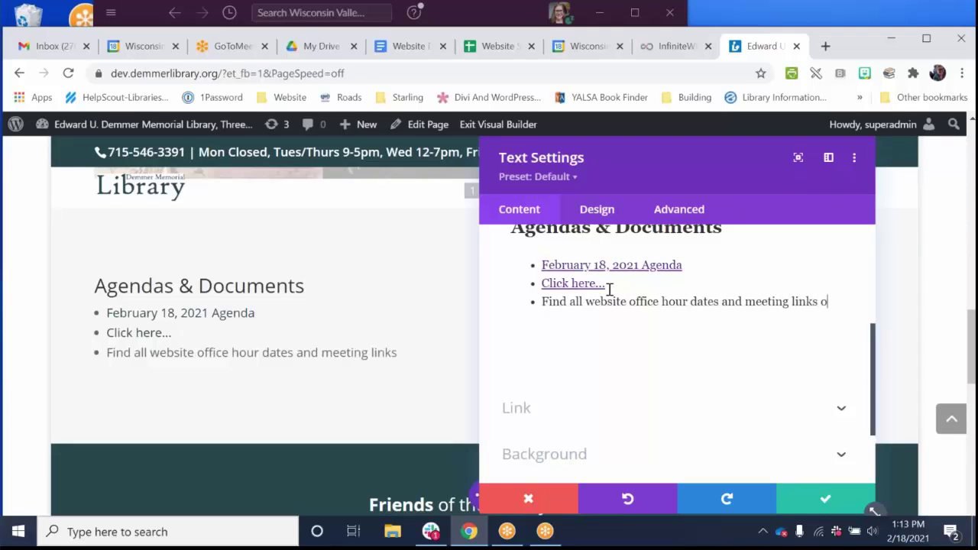
text(n the WVLS )
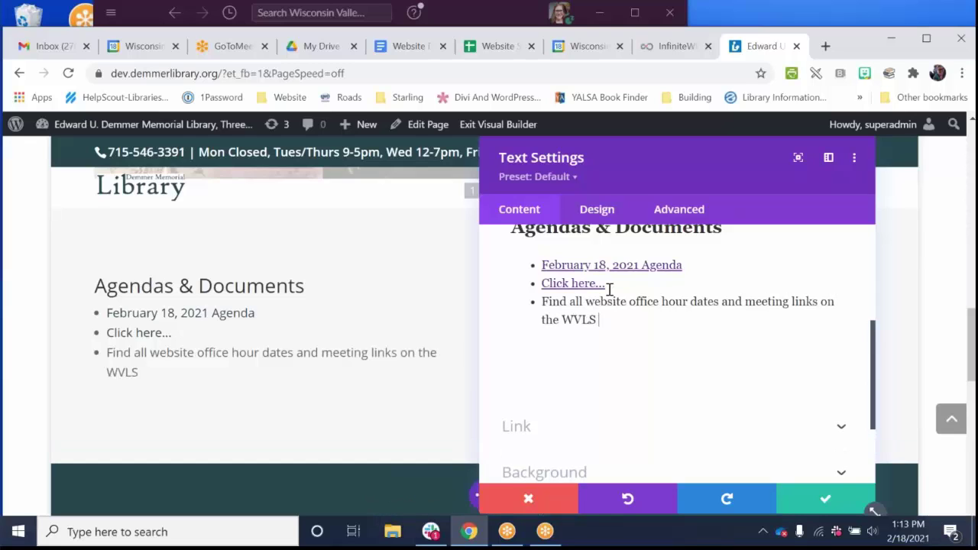
text(Calendar.)
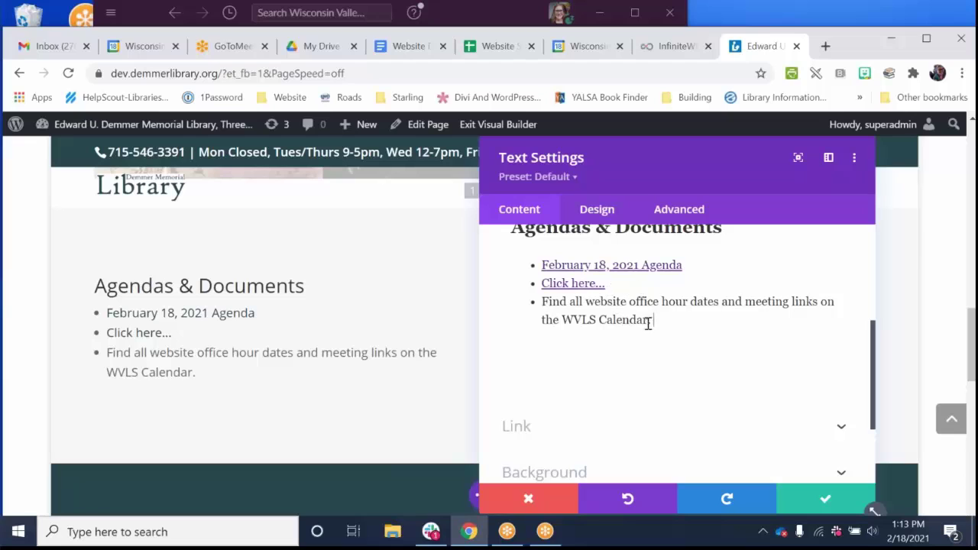
Select "WVLS Calendar." in the third bullet, copy the wvls.org/calendar-2/ page address from another browser tab, and return to the text settings
drag(569, 319, 666, 320)
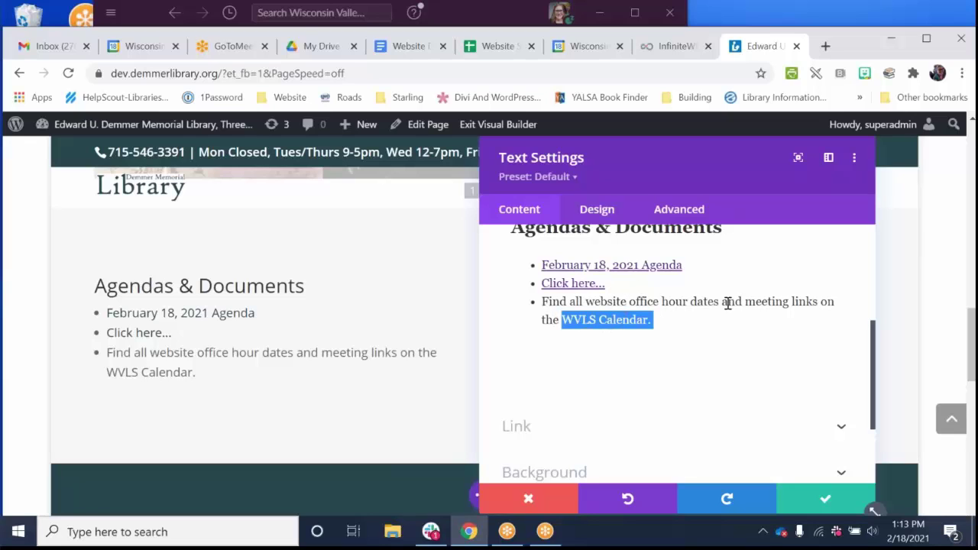
drag(710, 157, 338, 175)
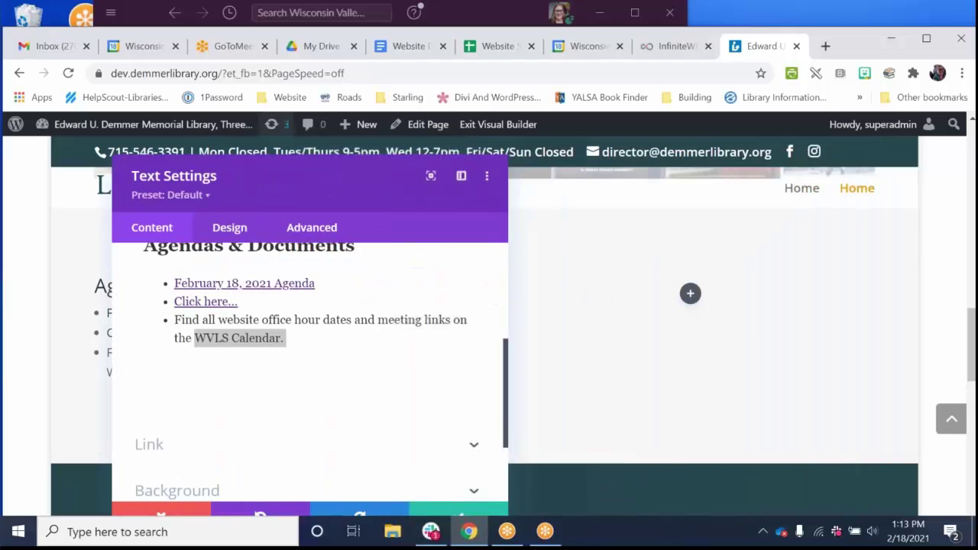
click(229, 45)
click(229, 73)
text(wvls.org)
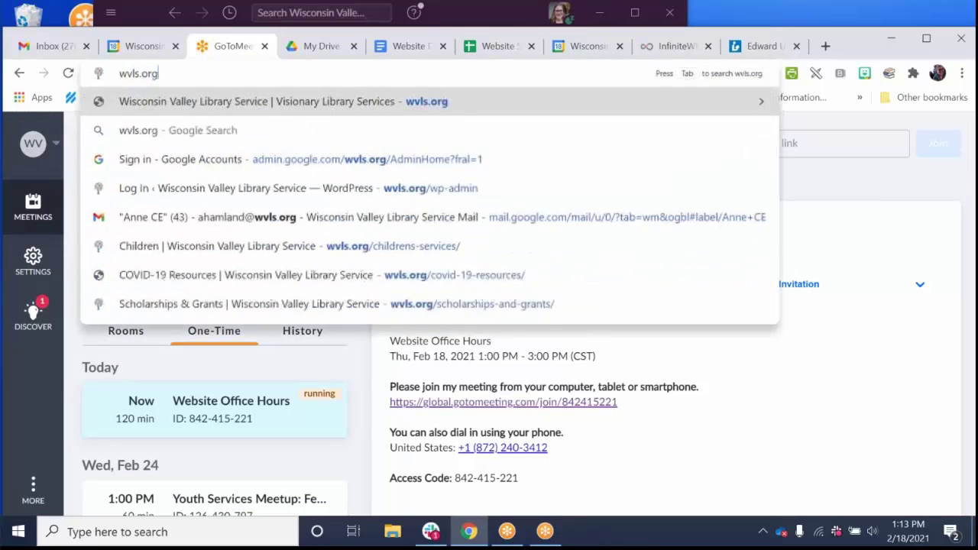
key(Return)
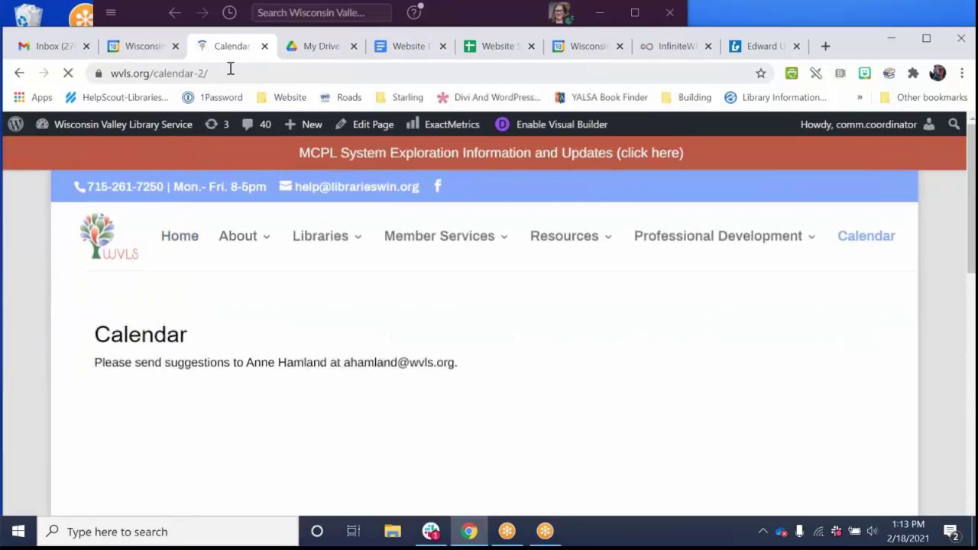
click(239, 67)
key(ctrl+c)
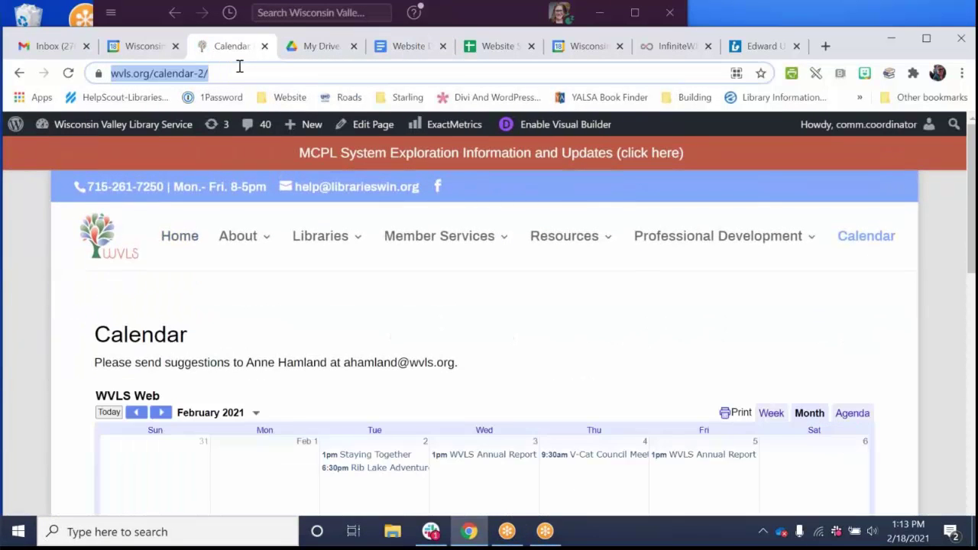
click(760, 45)
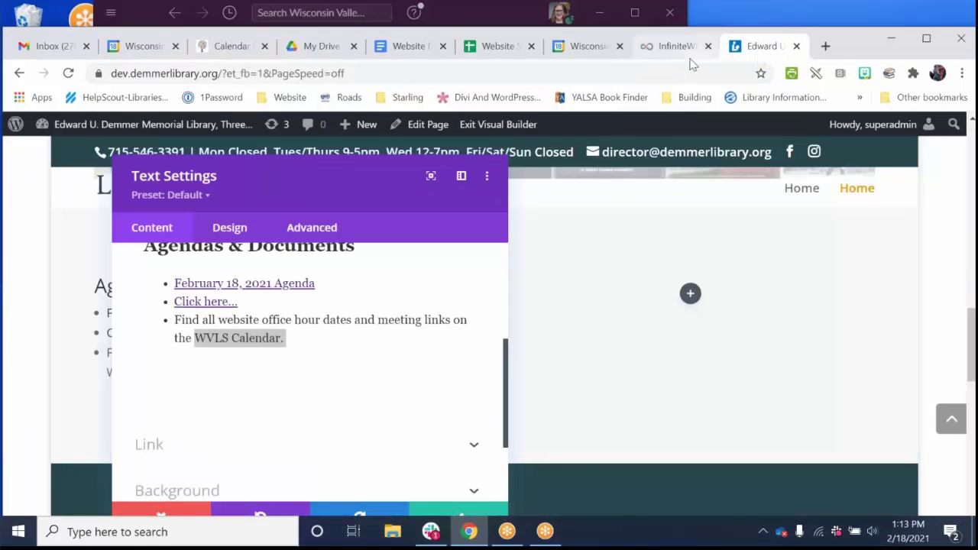
scroll(295, 332, up, 3)
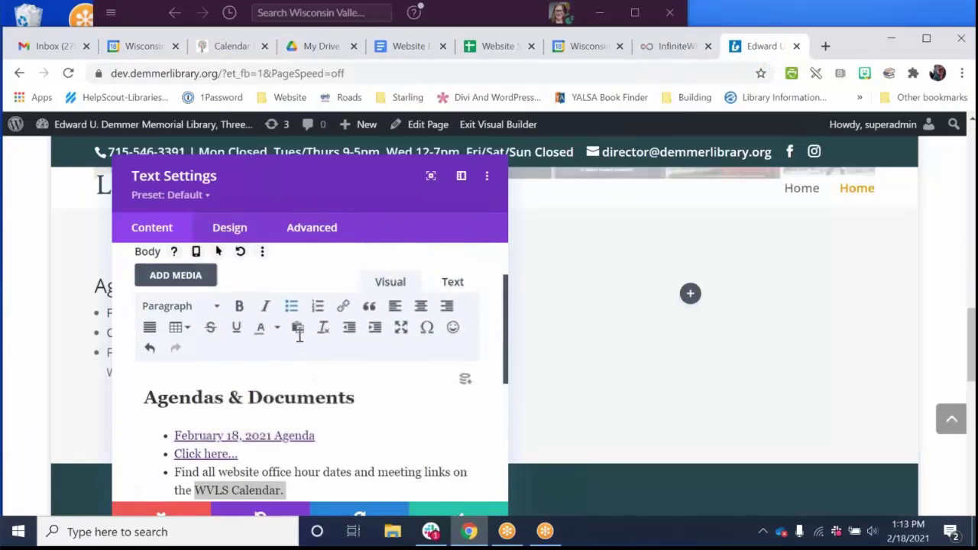
key(ctrl+k)
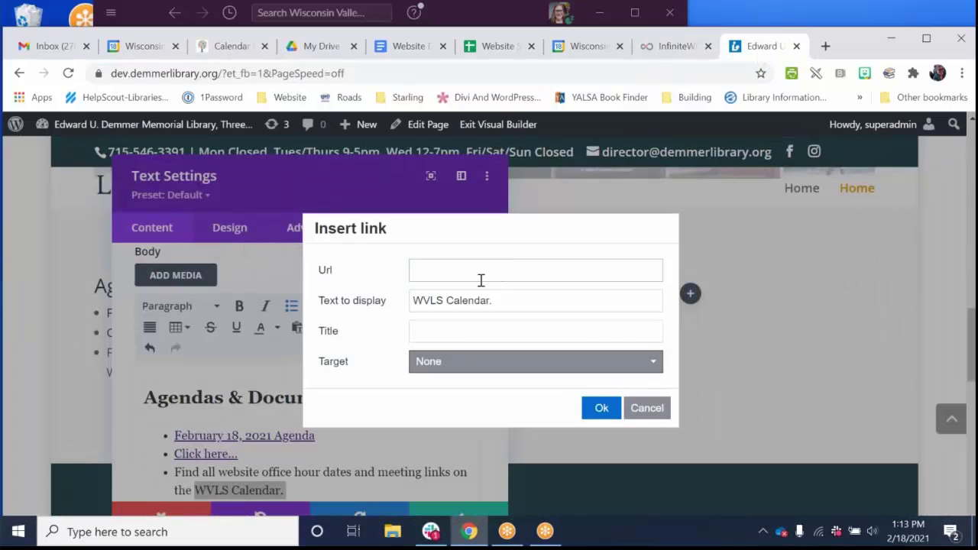
click(630, 411)
scroll(212, 414, down, 2)
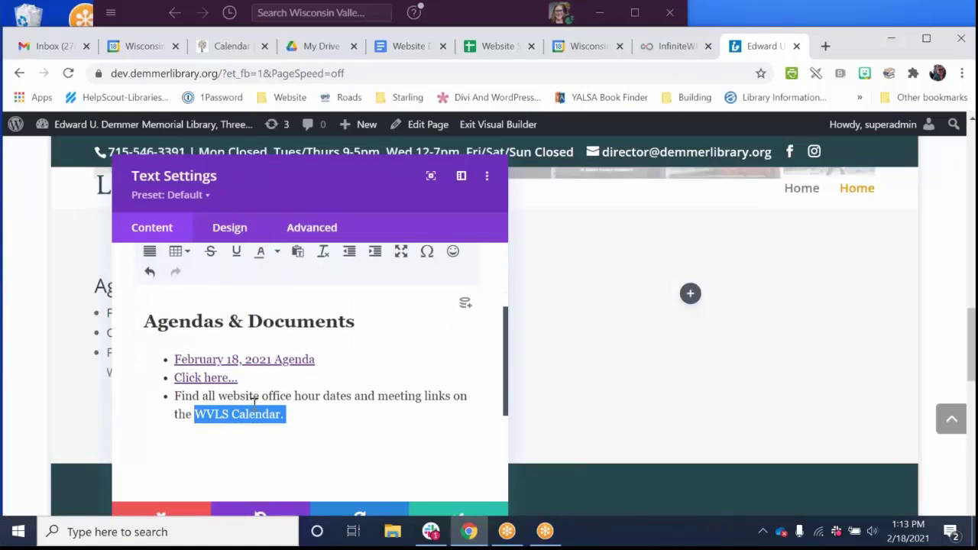
scroll(257, 403, up, 1)
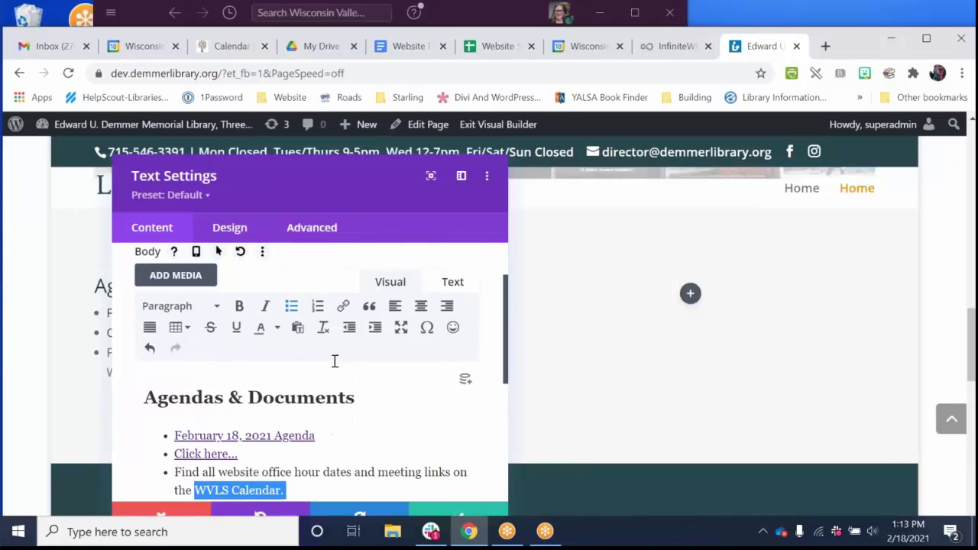
click(343, 312)
click(450, 272)
key(ctrl+v)
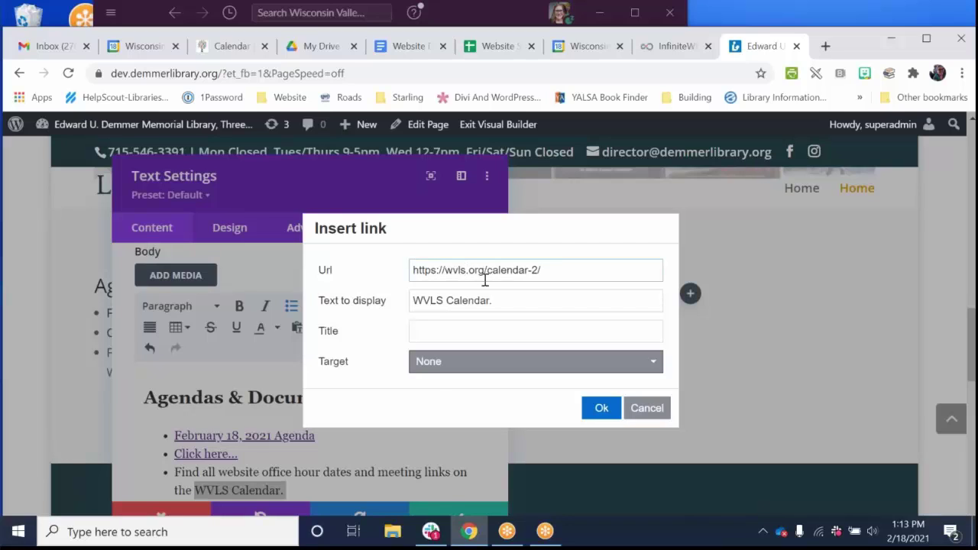
click(436, 368)
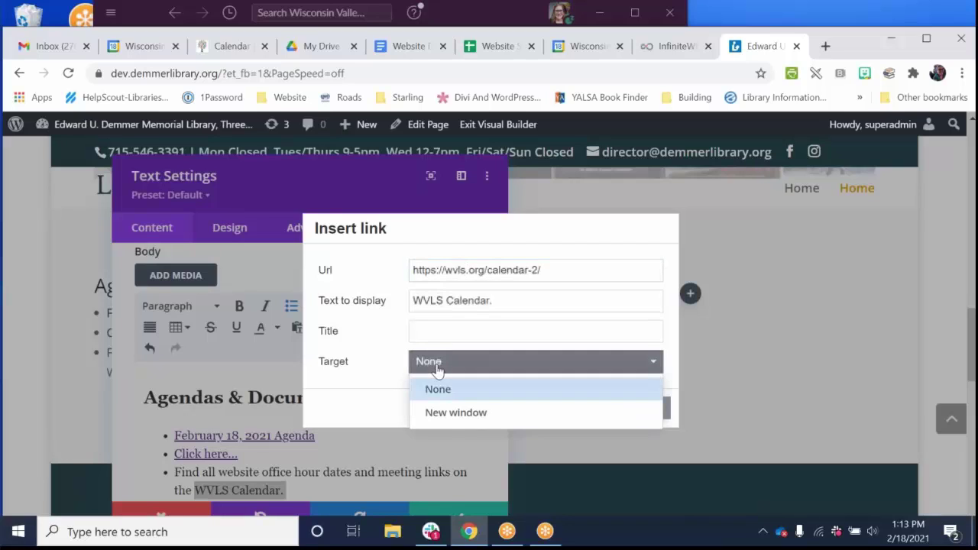
click(453, 413)
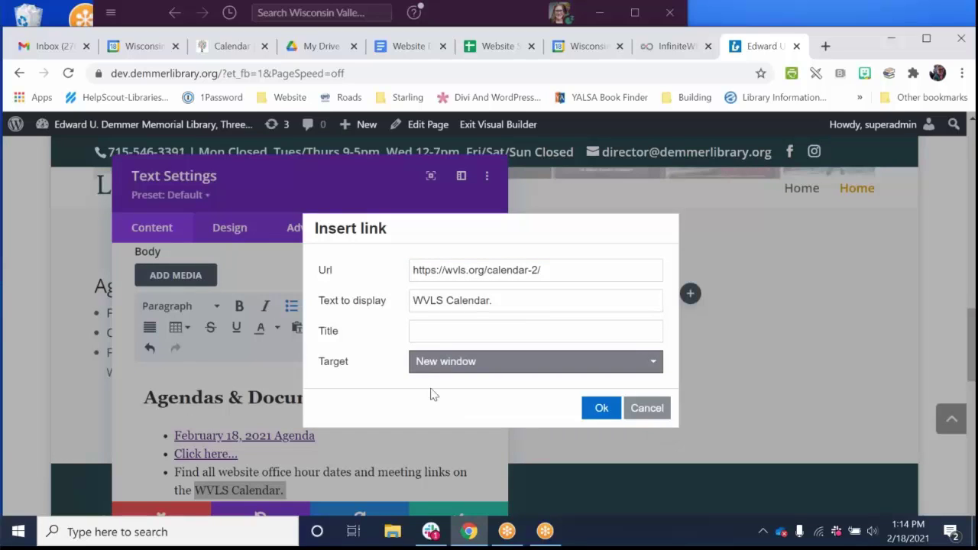
click(600, 408)
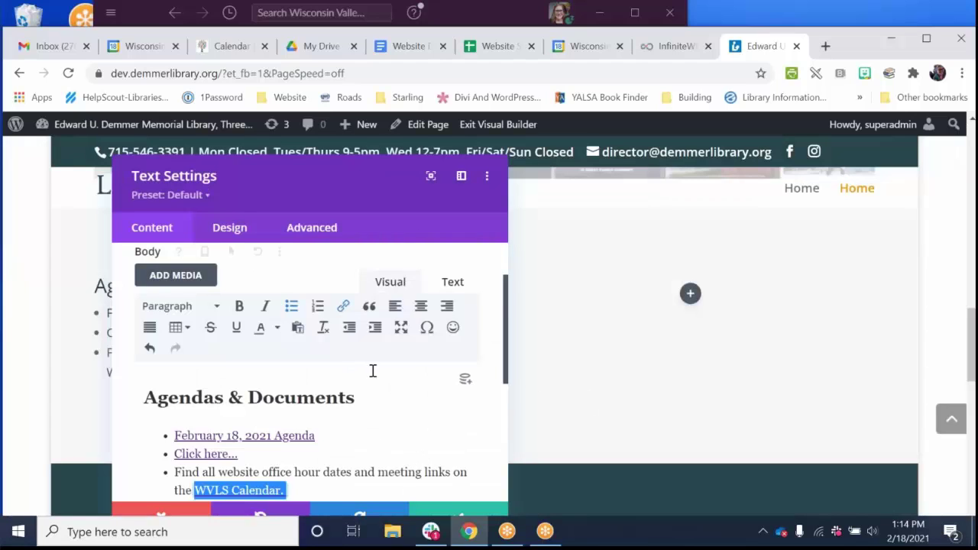
scroll(361, 386, down, 1)
click(353, 398)
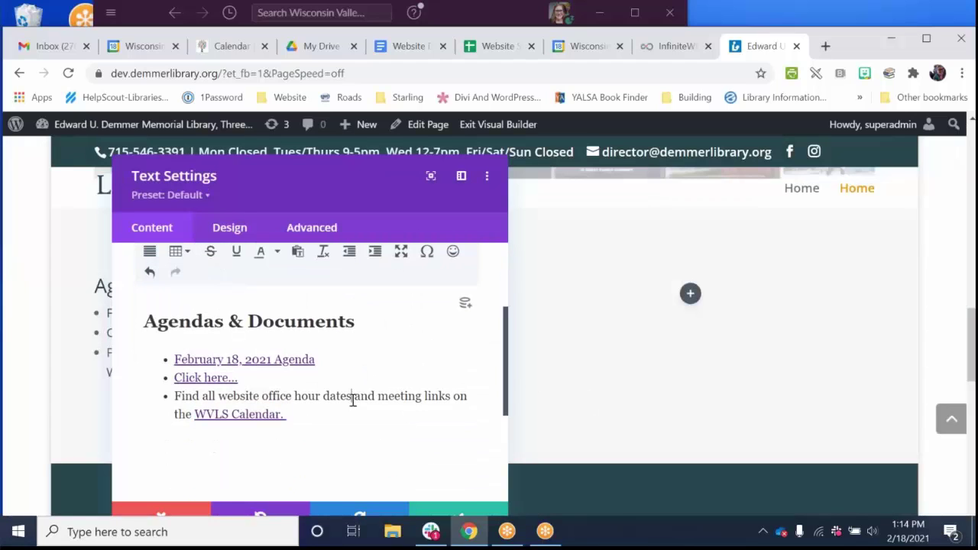
click(294, 413)
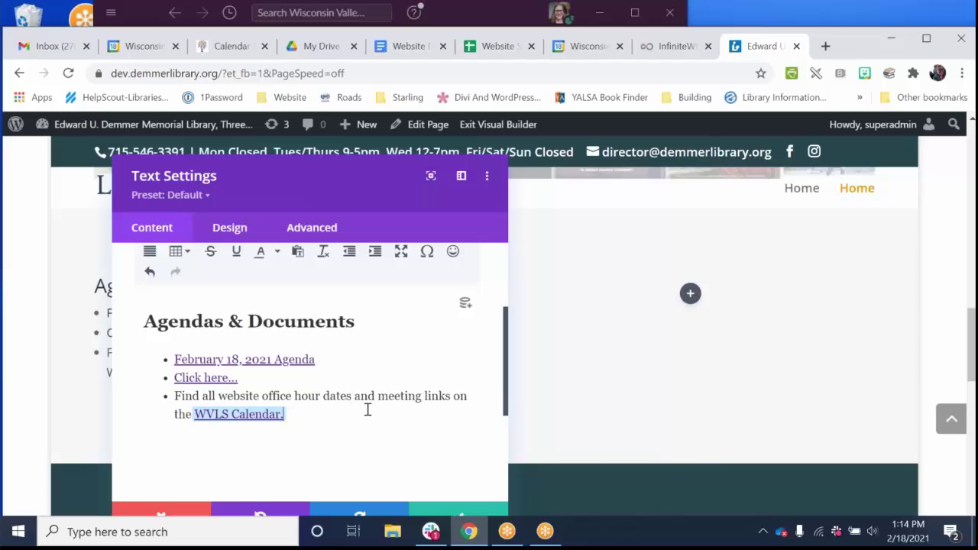
Save the text module and the page, and exit the visual builder to view the Agendas & Documents section on the home page
scroll(389, 410, down, 2)
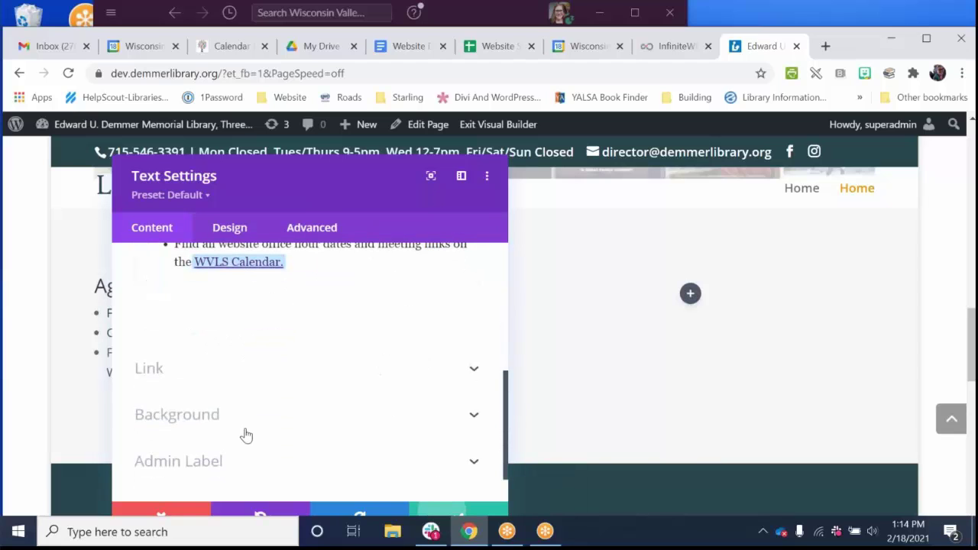
key(Escape)
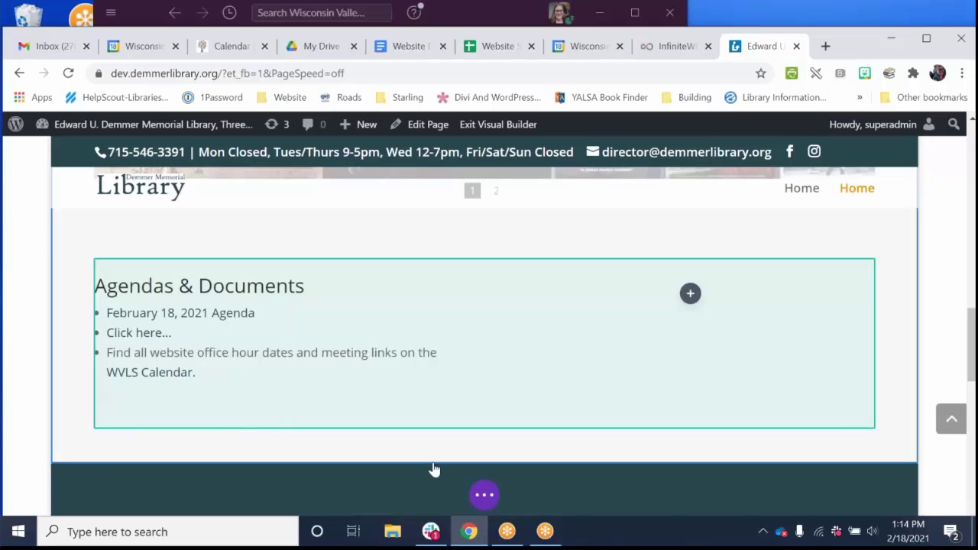
click(485, 495)
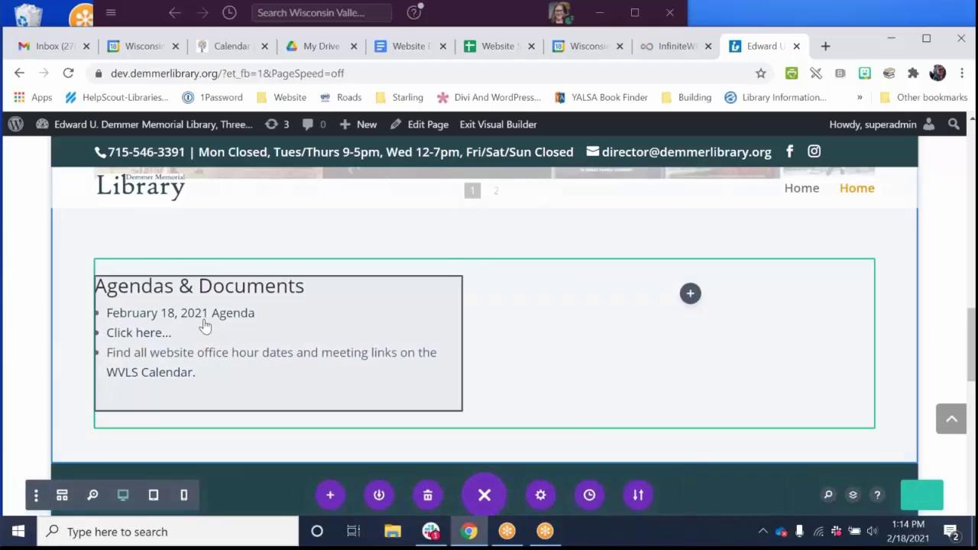
click(507, 127)
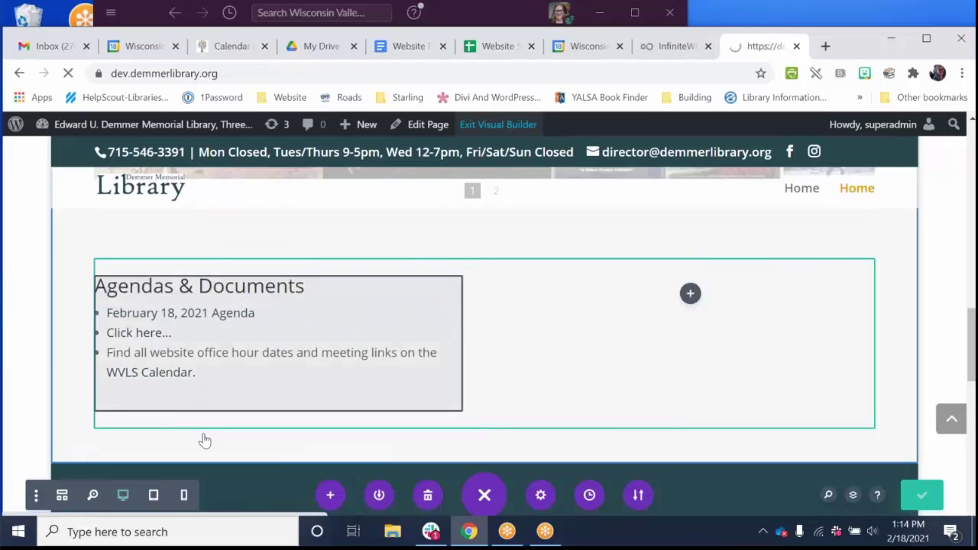
scroll(237, 384, down, 4)
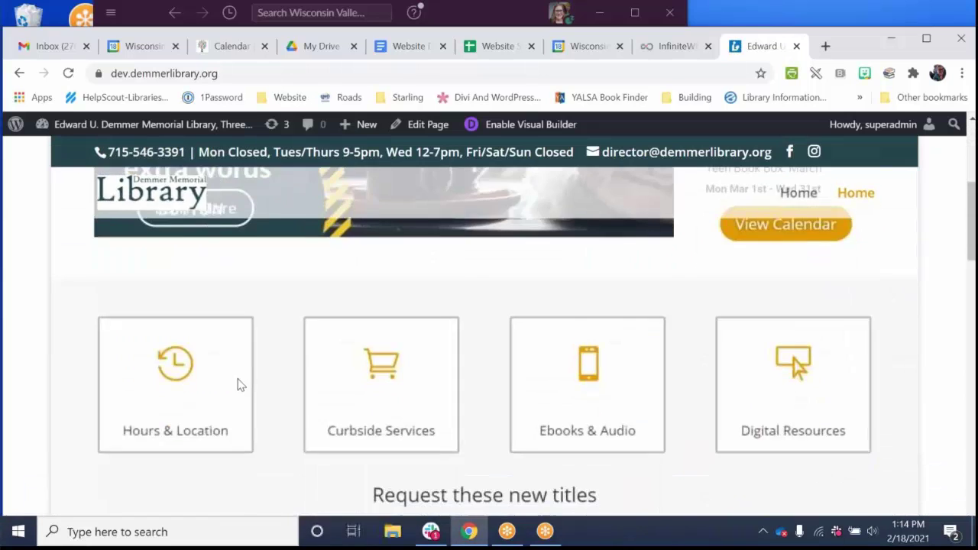
scroll(237, 384, down, 10)
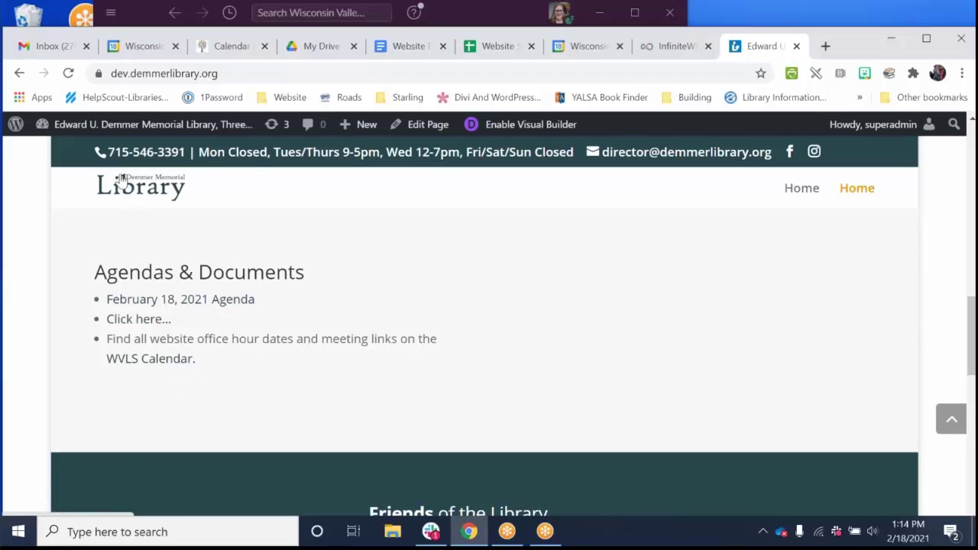
Open the Theme Customizer and go to the Typography options in General Settings, down to the body link color
mouse_move(100, 131)
click(59, 232)
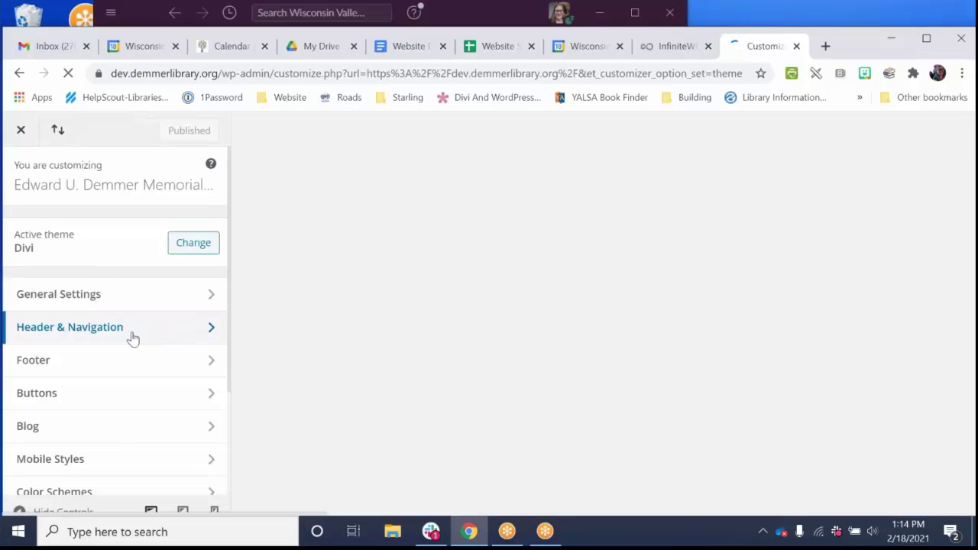
scroll(131, 333, down, 1)
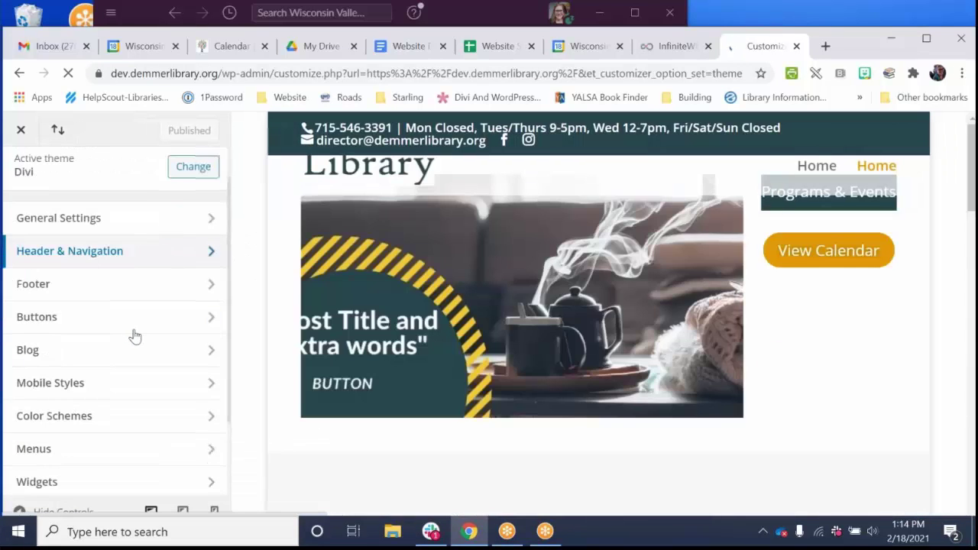
click(115, 260)
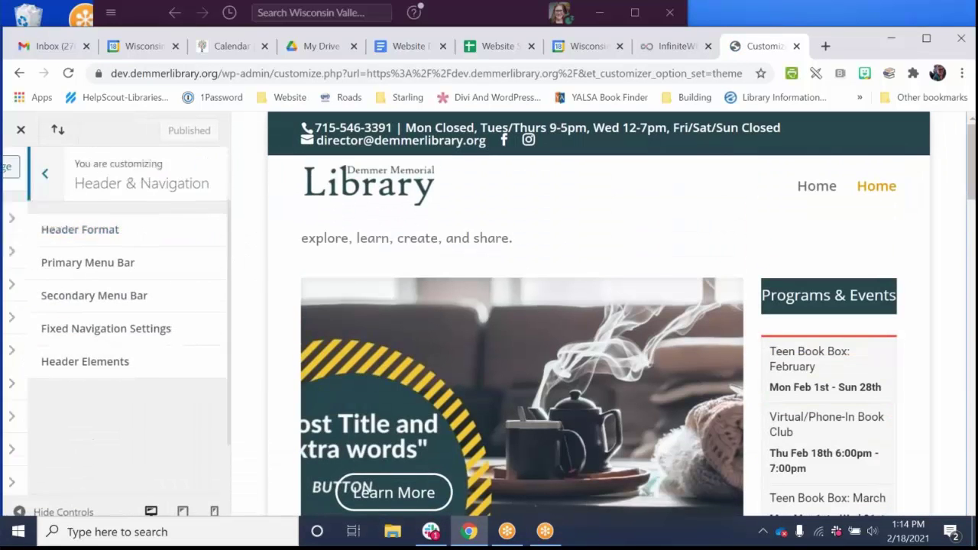
click(17, 180)
click(88, 221)
click(94, 305)
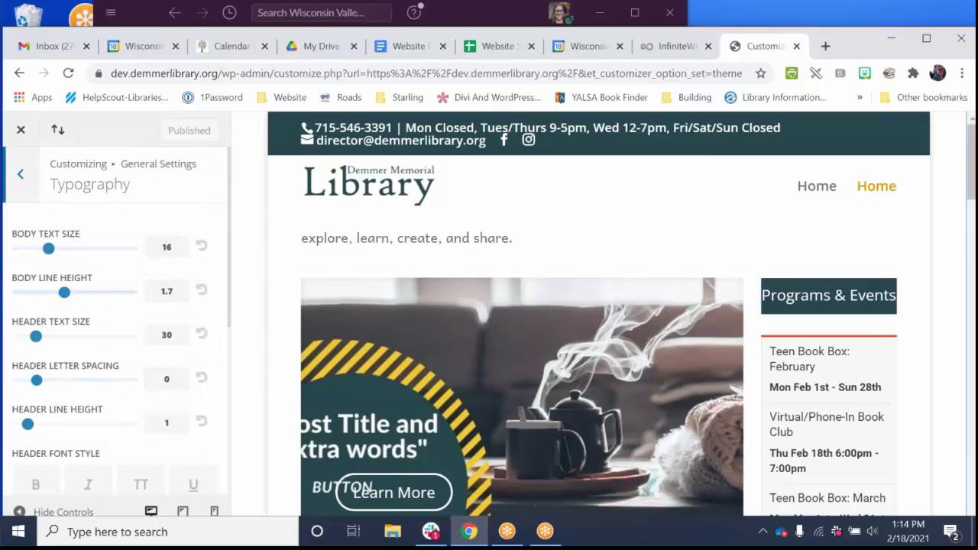
scroll(110, 346, down, 2)
scroll(109, 346, up, 2)
scroll(126, 319, down, 5)
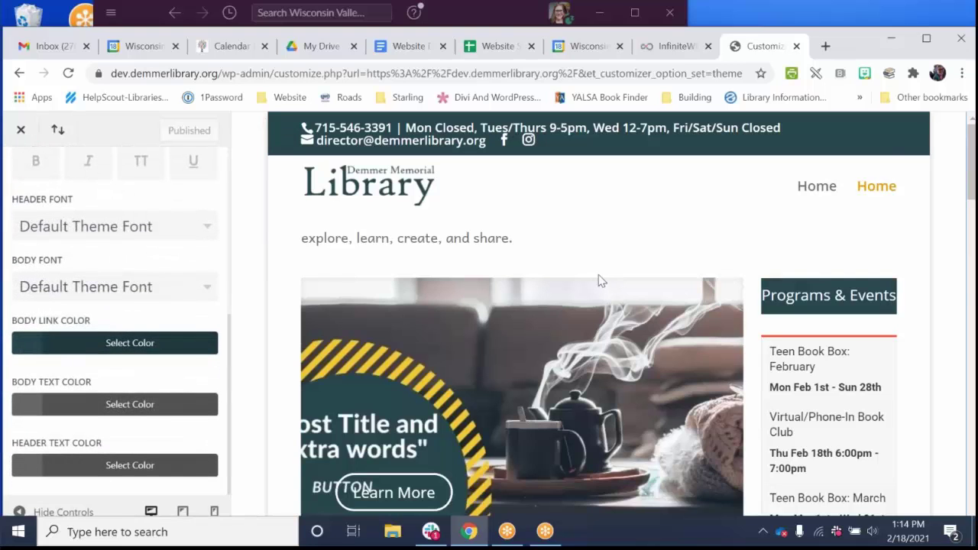
Set the theme's body link color to purple (#8300e9) and publish the change
scroll(600, 281, down, 10)
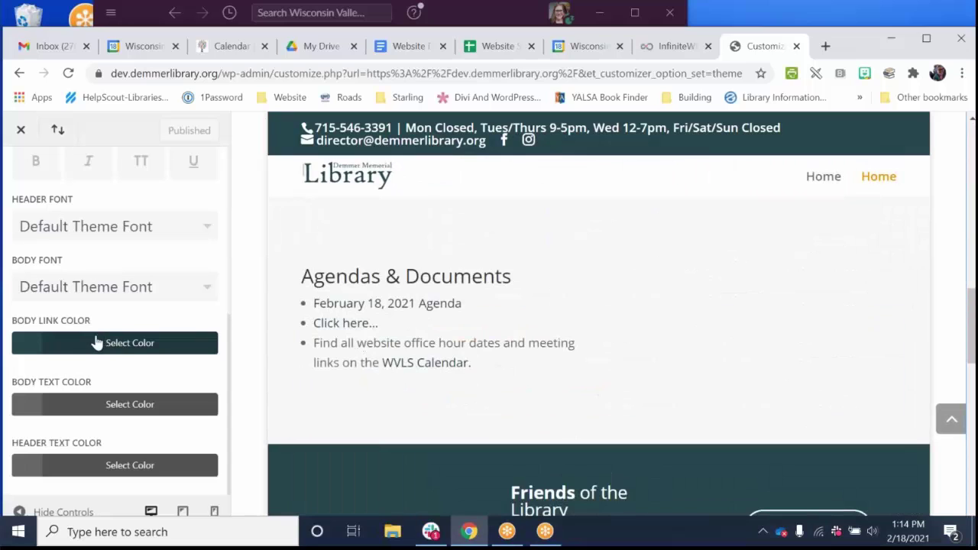
click(31, 349)
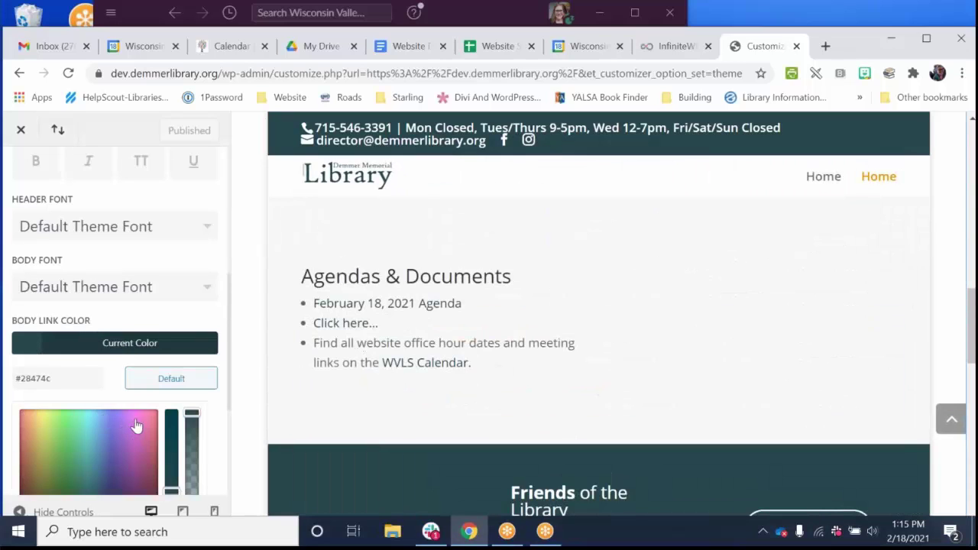
scroll(136, 425, down, 1)
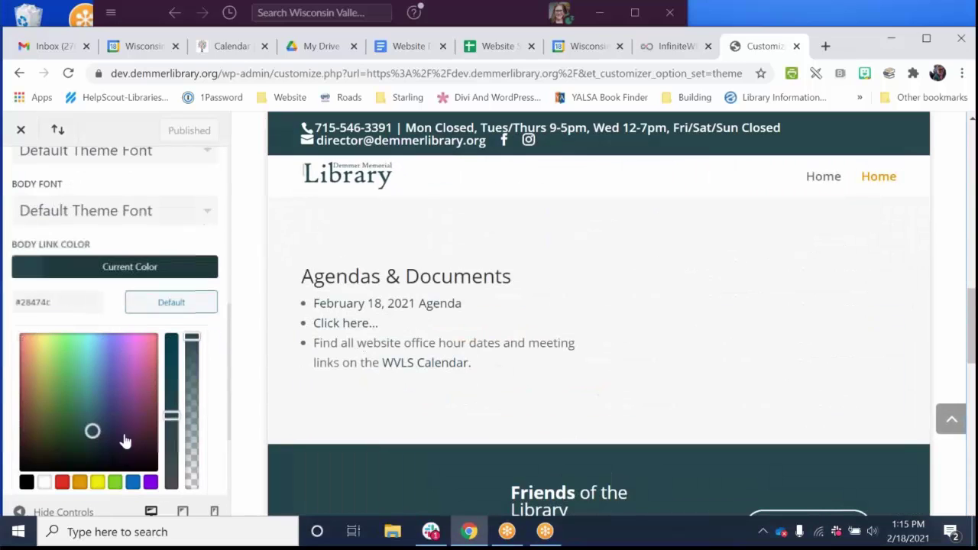
click(150, 482)
click(81, 269)
scroll(84, 306, up, 5)
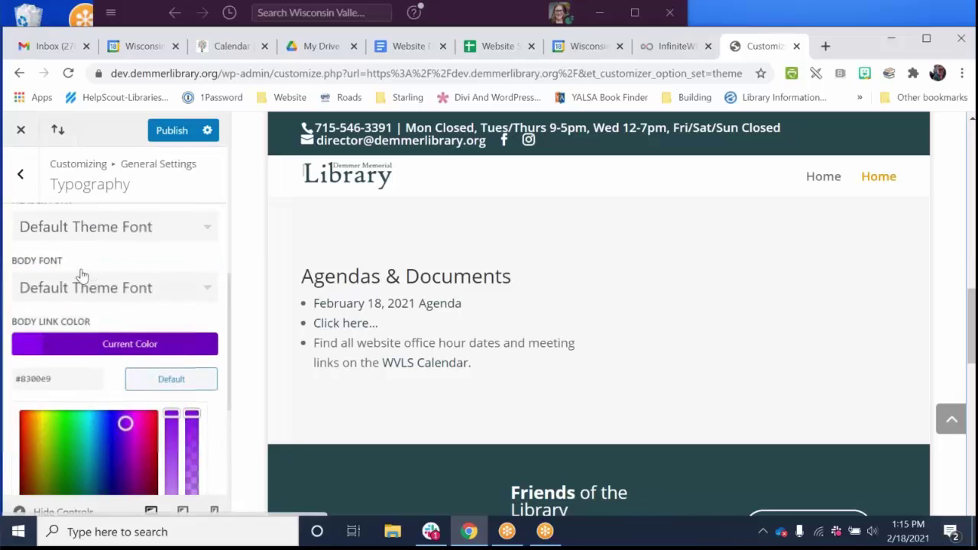
scroll(207, 393, down, 3)
click(185, 136)
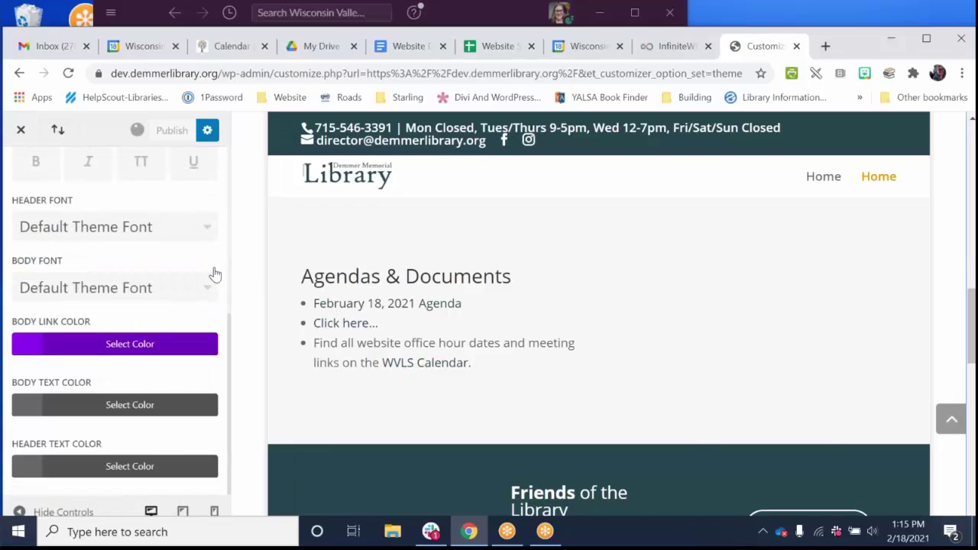
Close the Theme Customizer and check the link color in the Agendas & Documents section on the home page
click(18, 133)
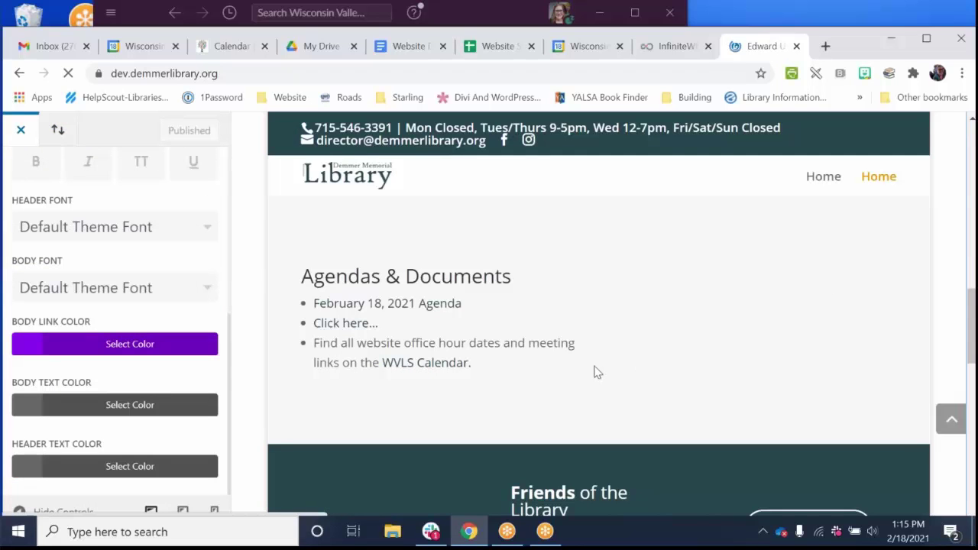
scroll(98, 386, down, 4)
scroll(98, 386, down, 5)
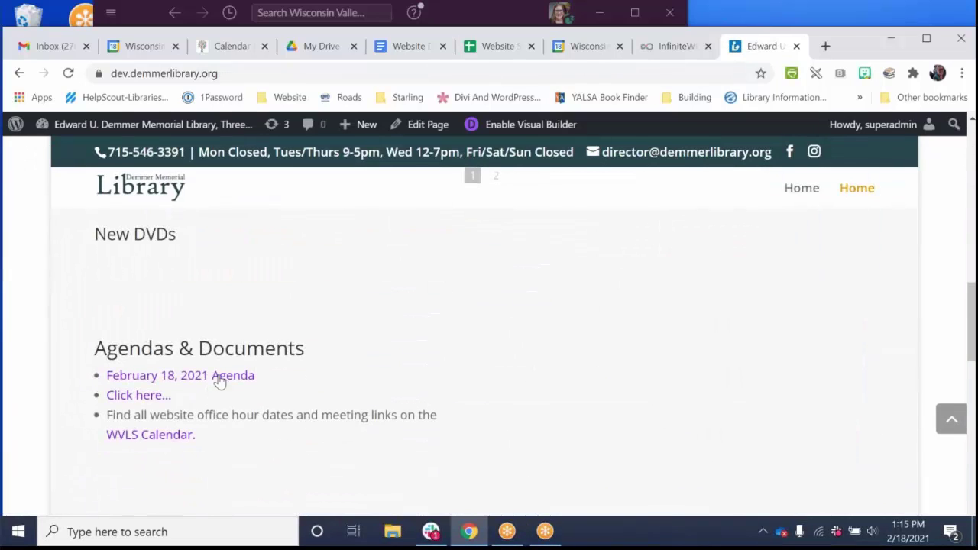
mouse_move(103, 134)
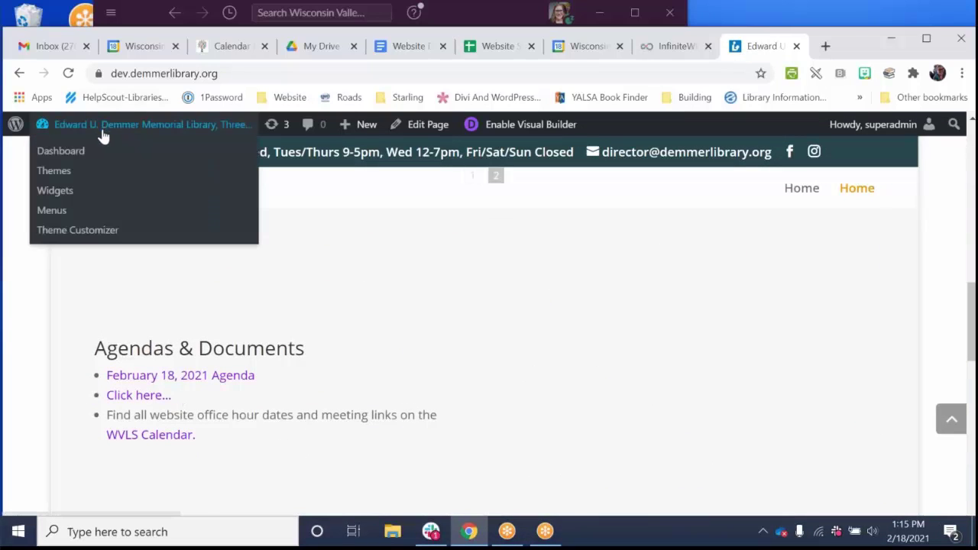
click(89, 234)
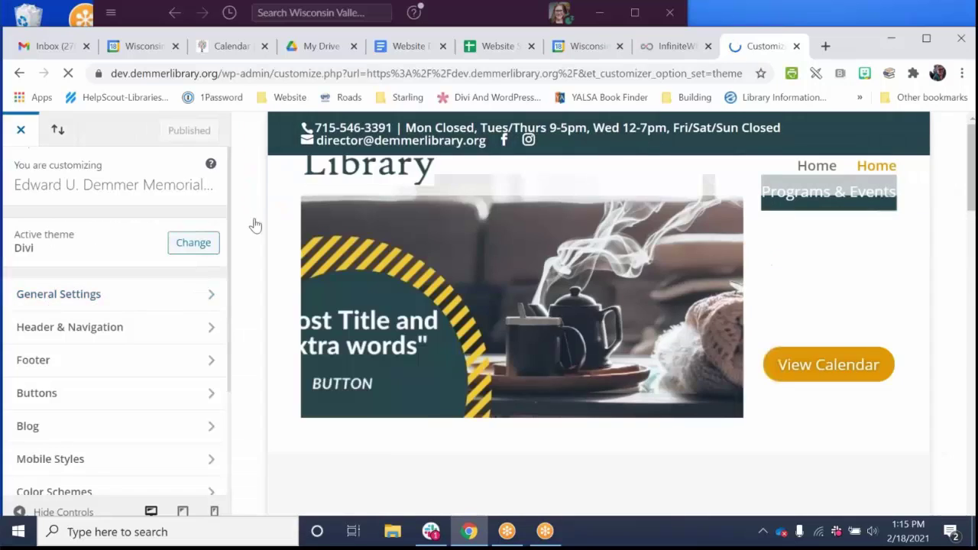
click(21, 130)
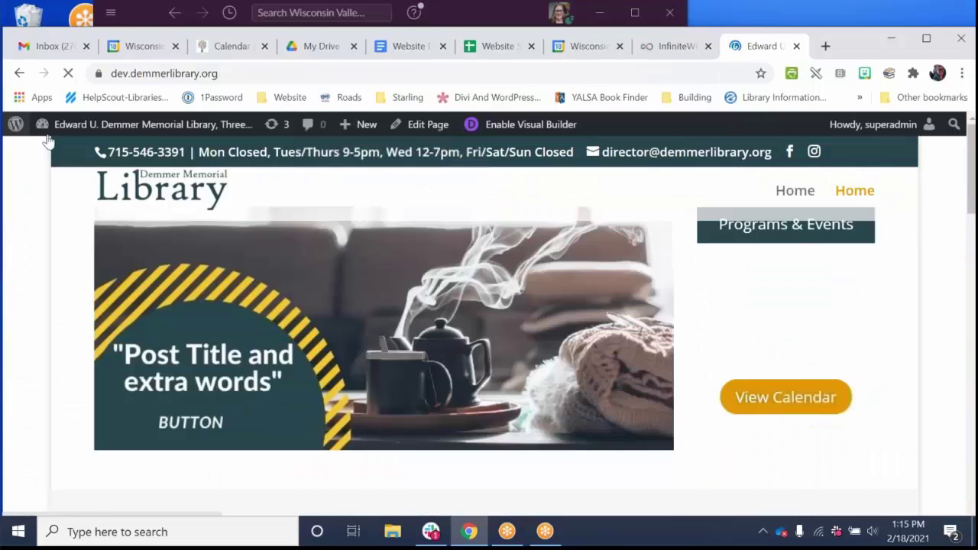
Reopen the Theme Customizer and return to the body link color among the Typography options in General Settings
mouse_move(100, 135)
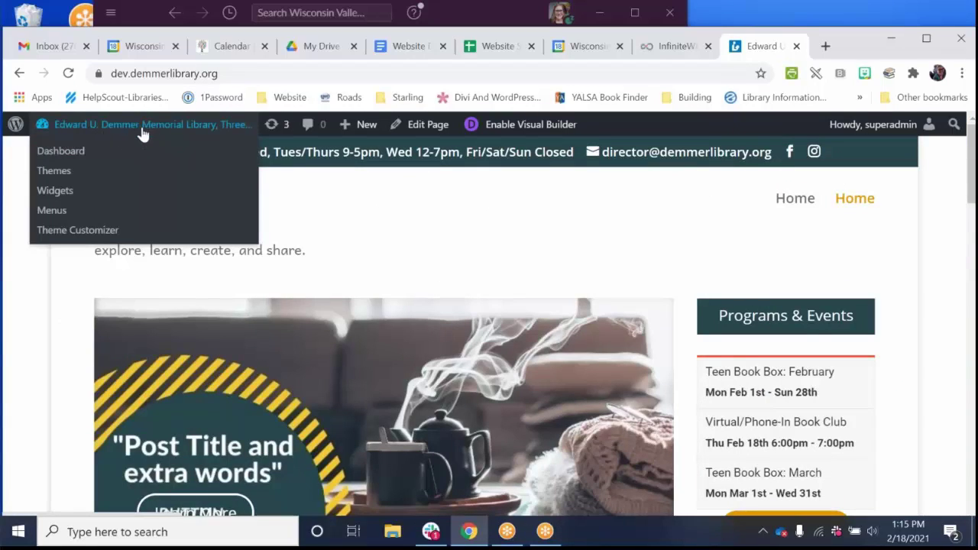
click(82, 234)
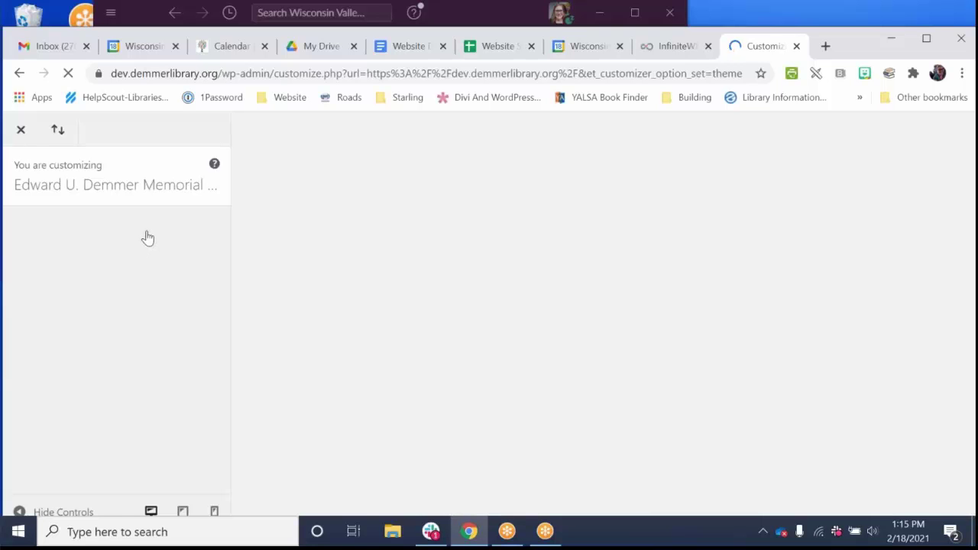
scroll(146, 240, down, 3)
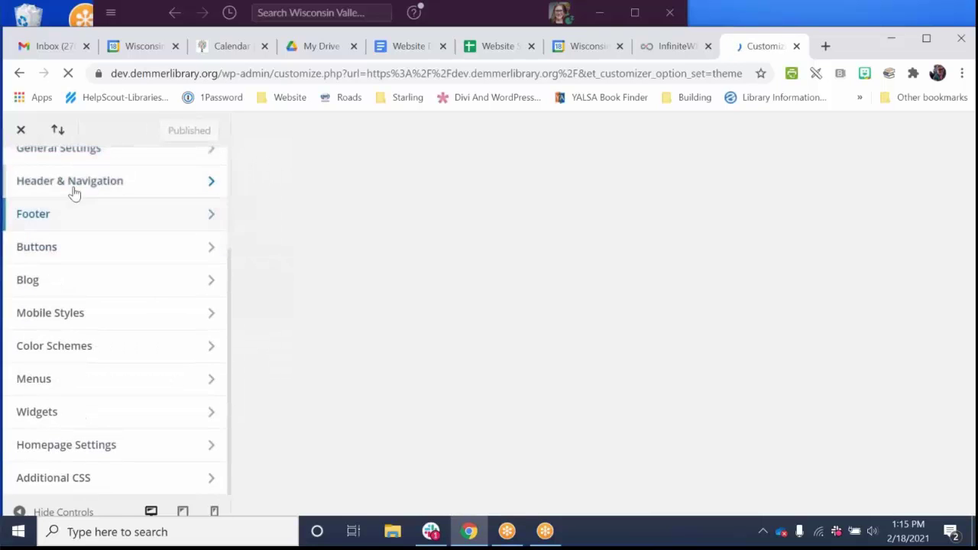
scroll(76, 199, up, 2)
click(79, 221)
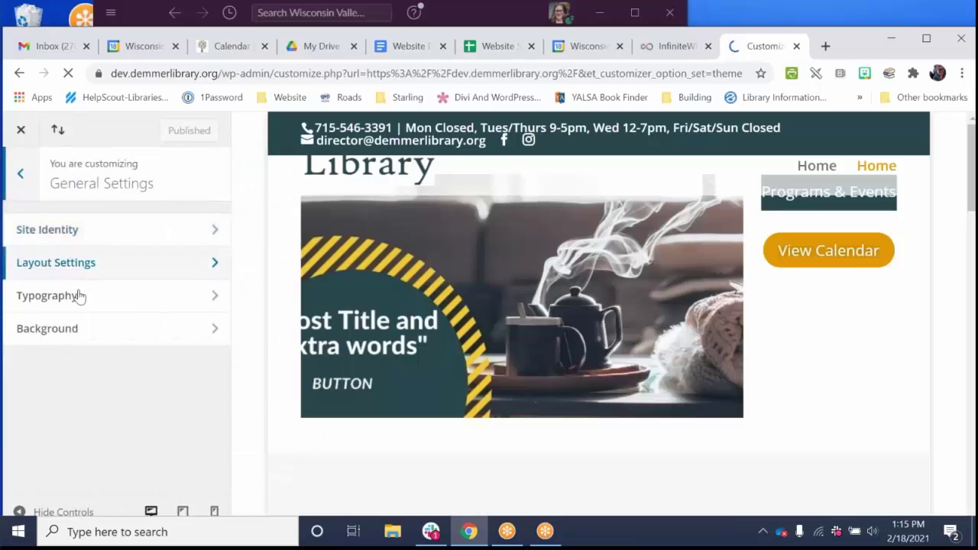
click(79, 296)
scroll(77, 305, down, 5)
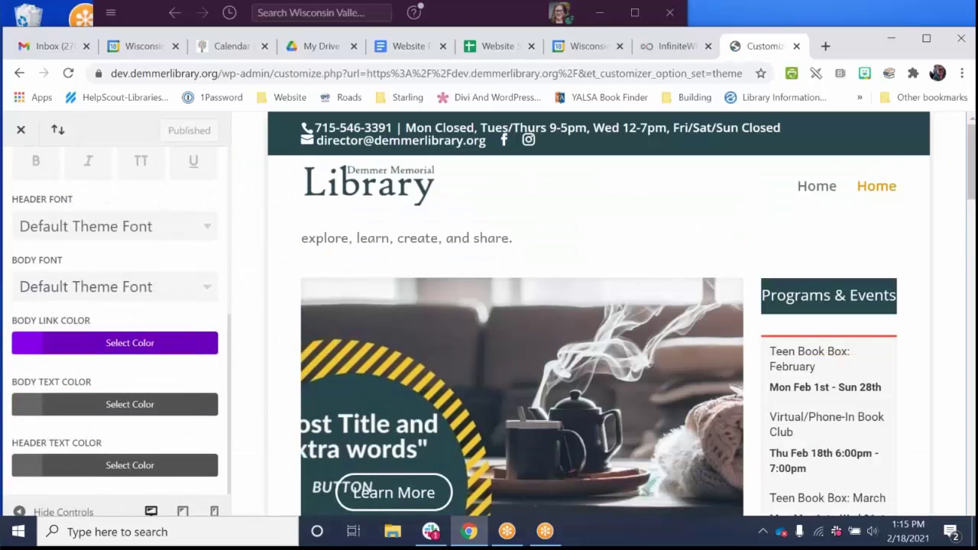
Set the theme's body link color to the orange palette color (#e09900) and publish the change
scroll(479, 352, down, 1)
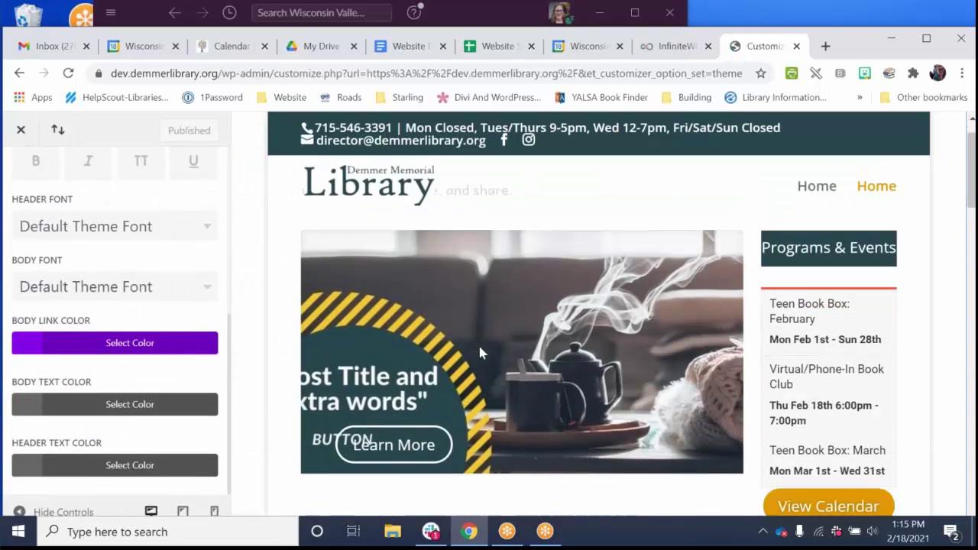
scroll(480, 352, down, 6)
click(31, 344)
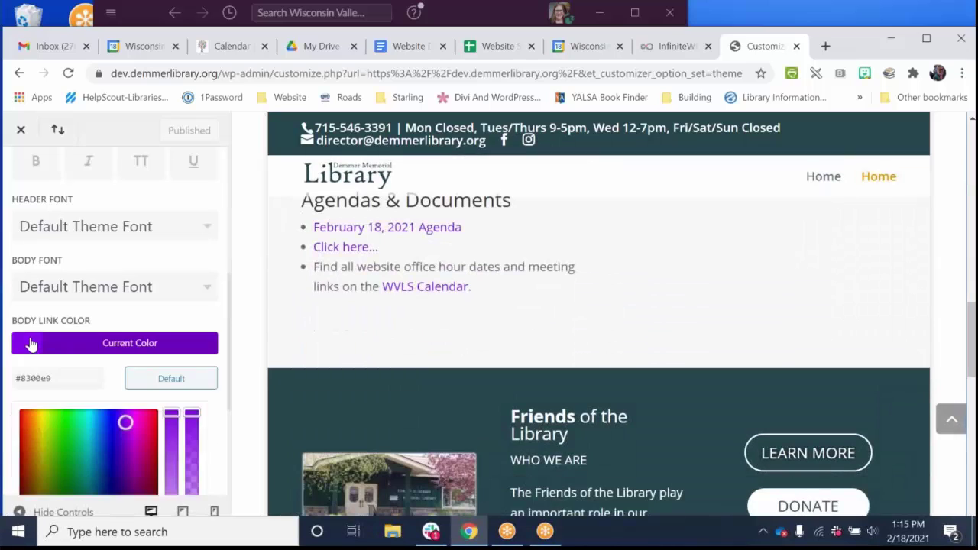
scroll(84, 397, down, 1)
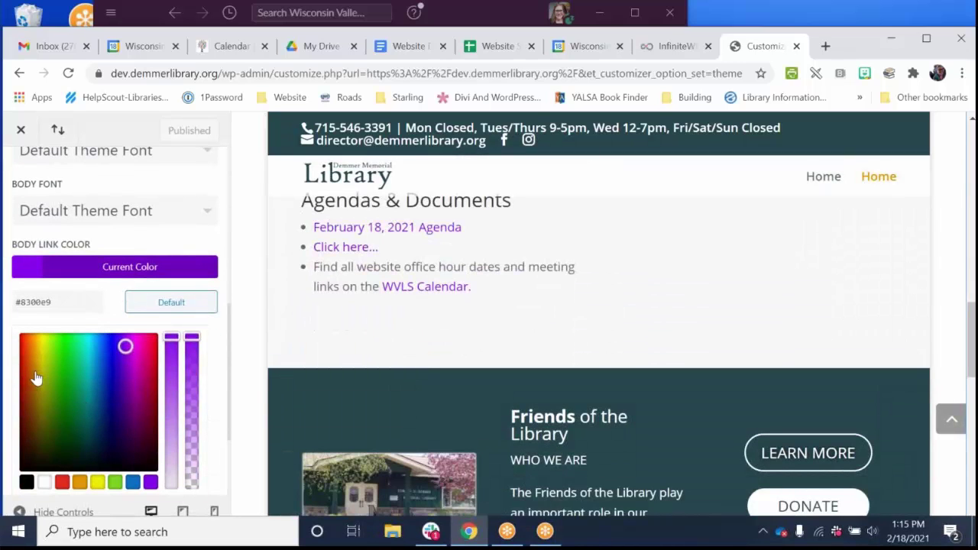
click(79, 481)
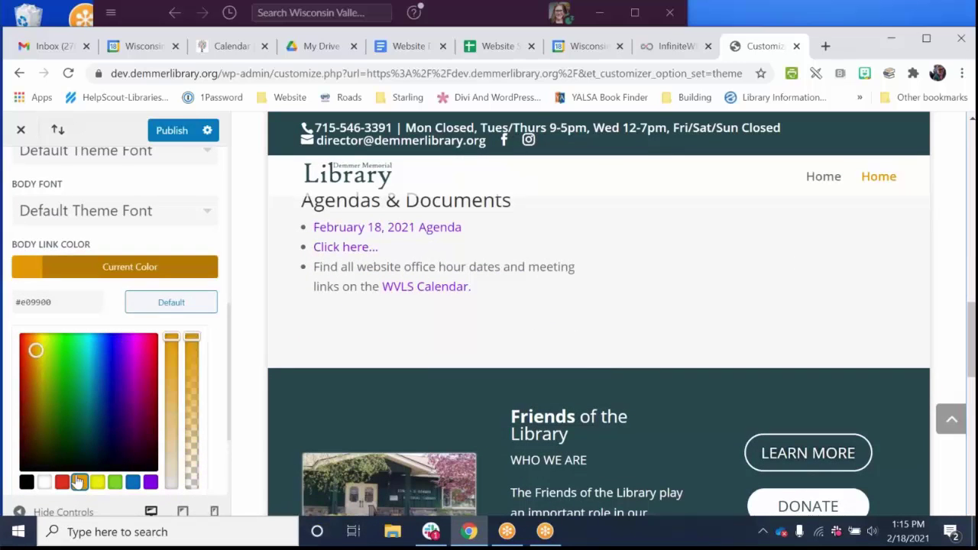
click(171, 133)
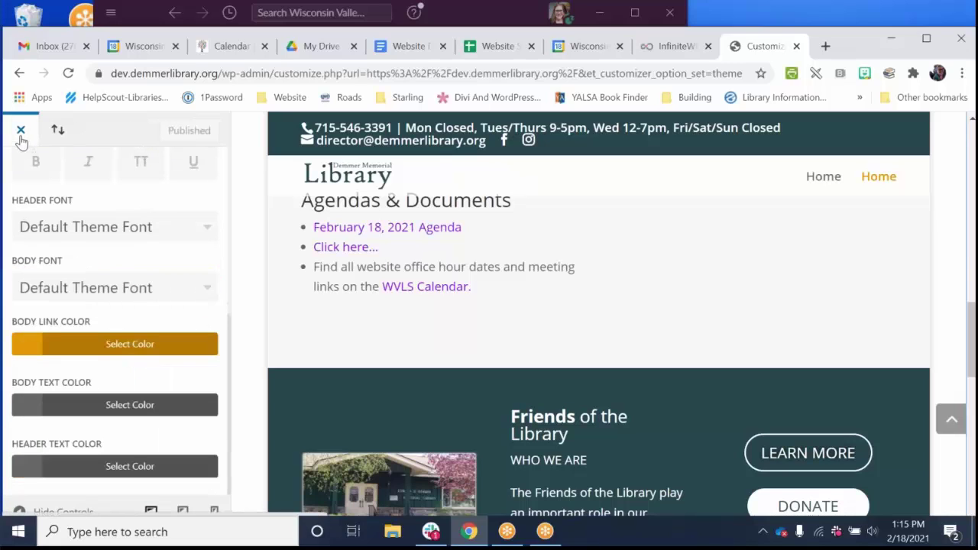
Close the Theme Customizer and review the link color in the Agendas & Documents section and the rest of the home page
click(21, 126)
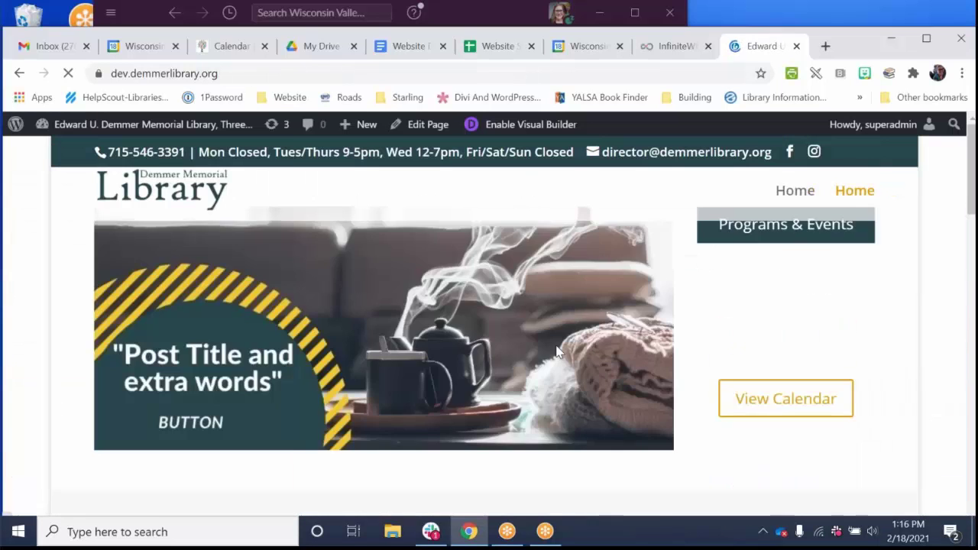
scroll(336, 384, down, 15)
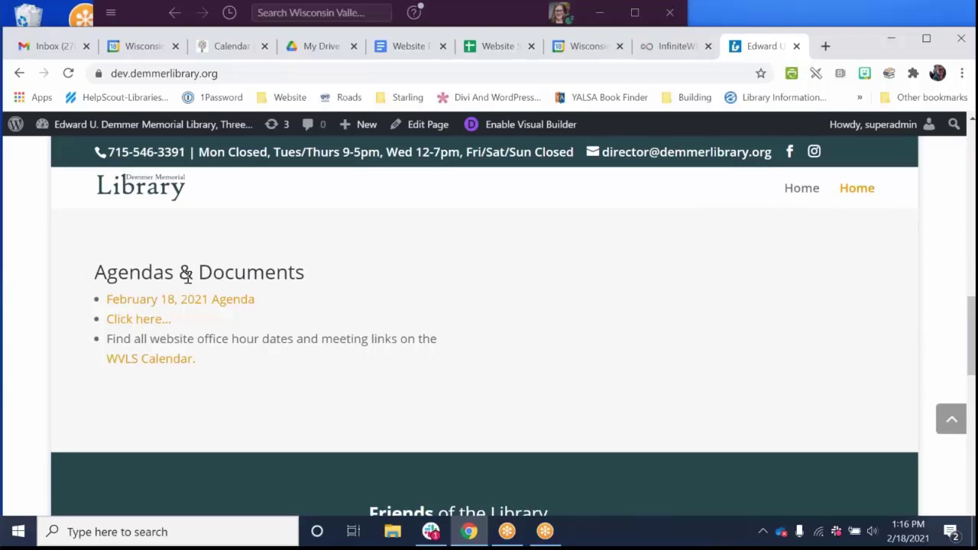
click(675, 21)
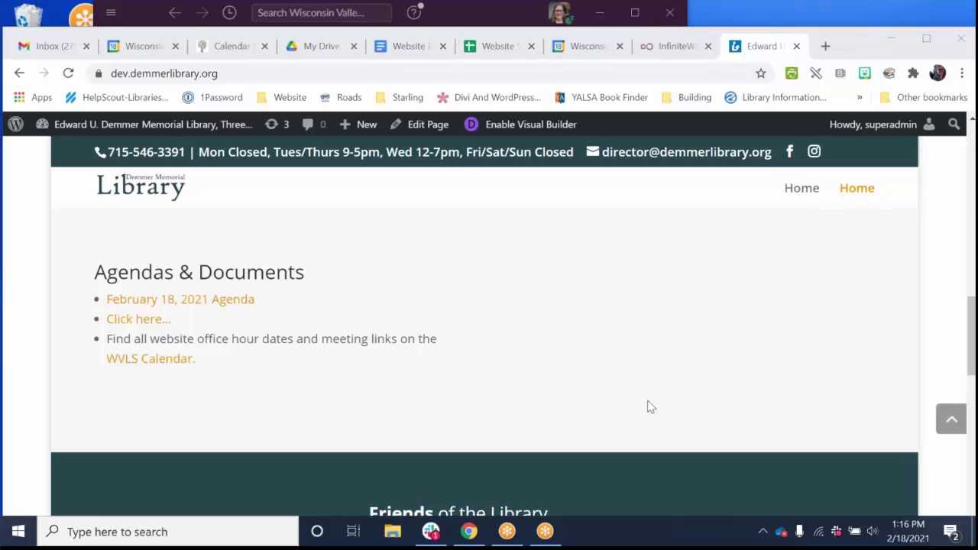
scroll(619, 390, down, 2)
scroll(619, 389, up, 6)
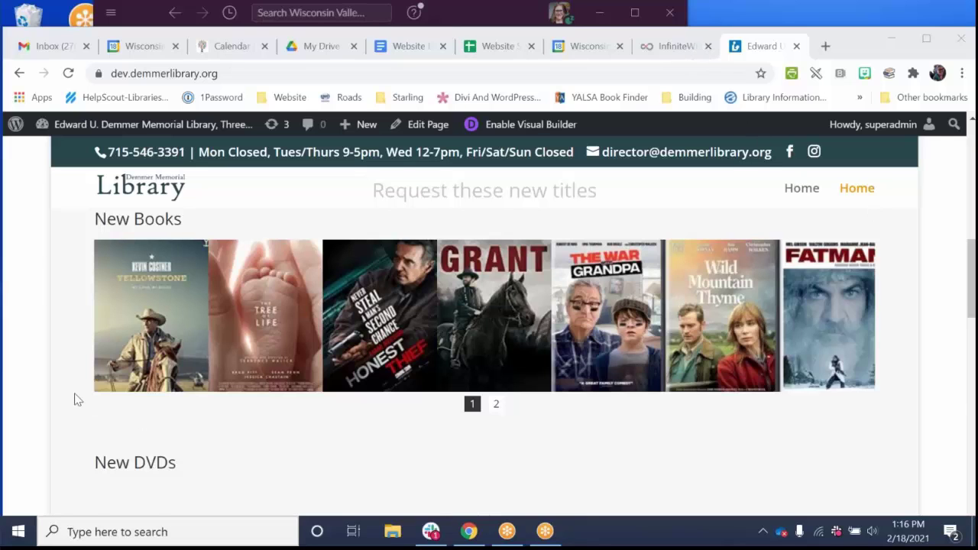
scroll(72, 397, down, 5)
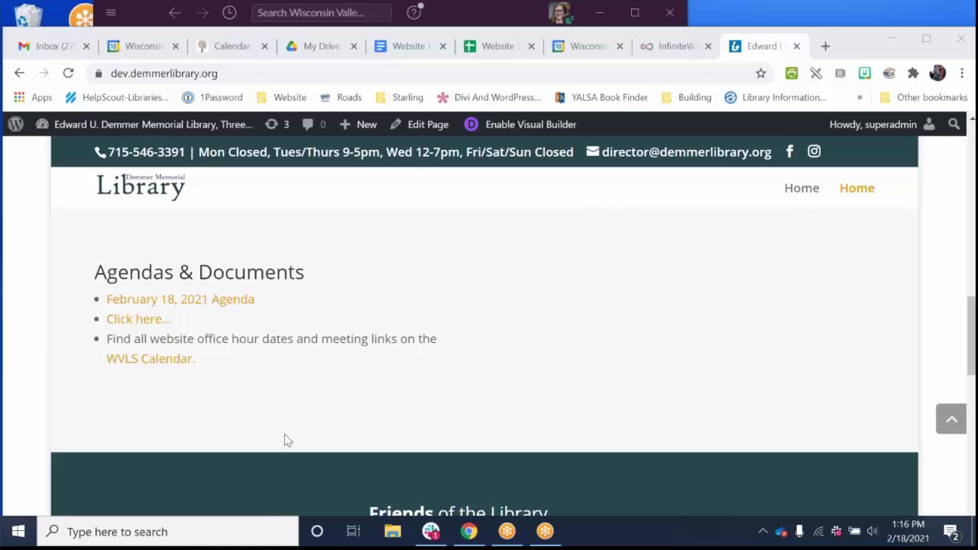
scroll(298, 432, up, 15)
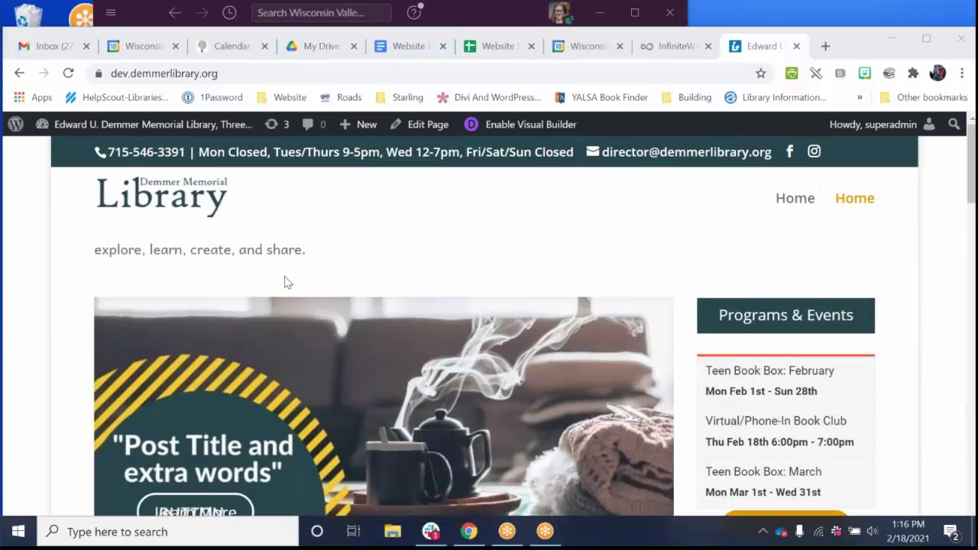